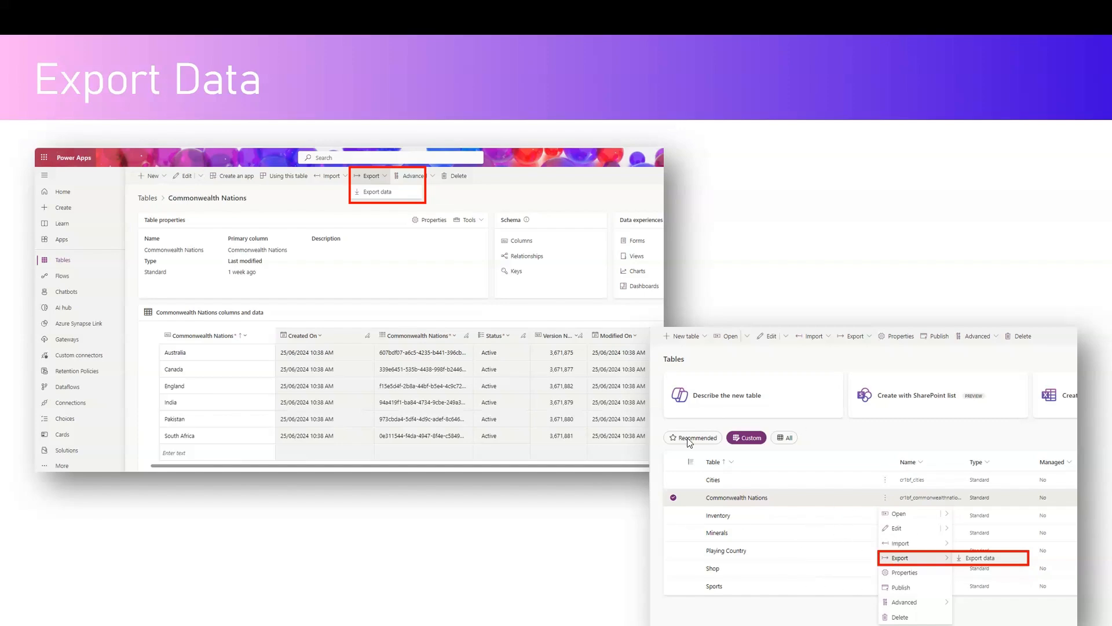
click(780, 461)
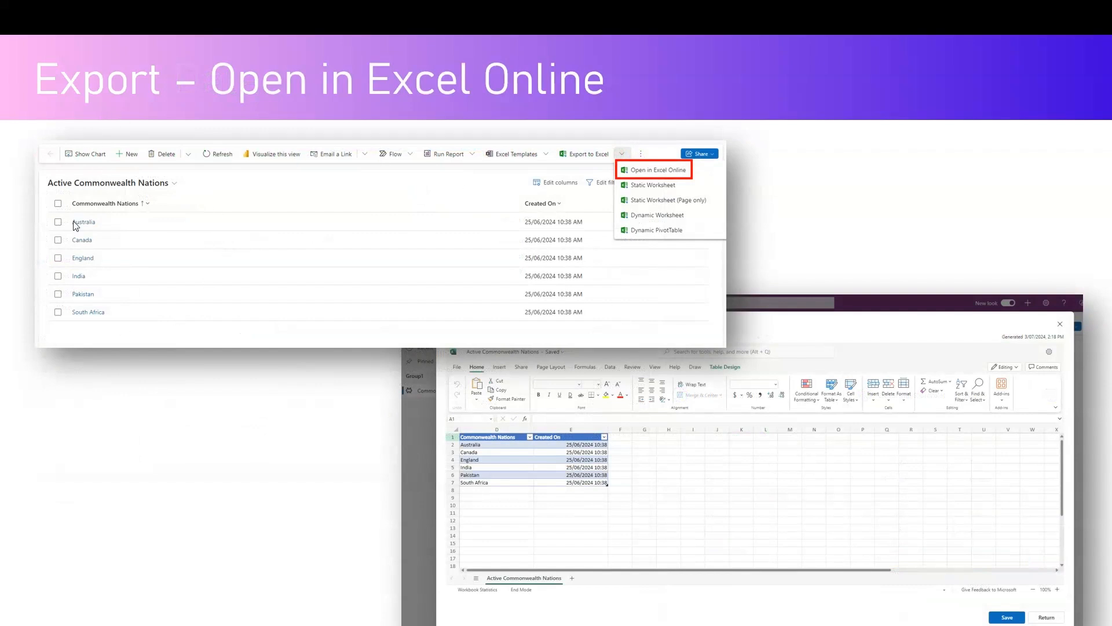
key(ctrl)
key(ctrl)
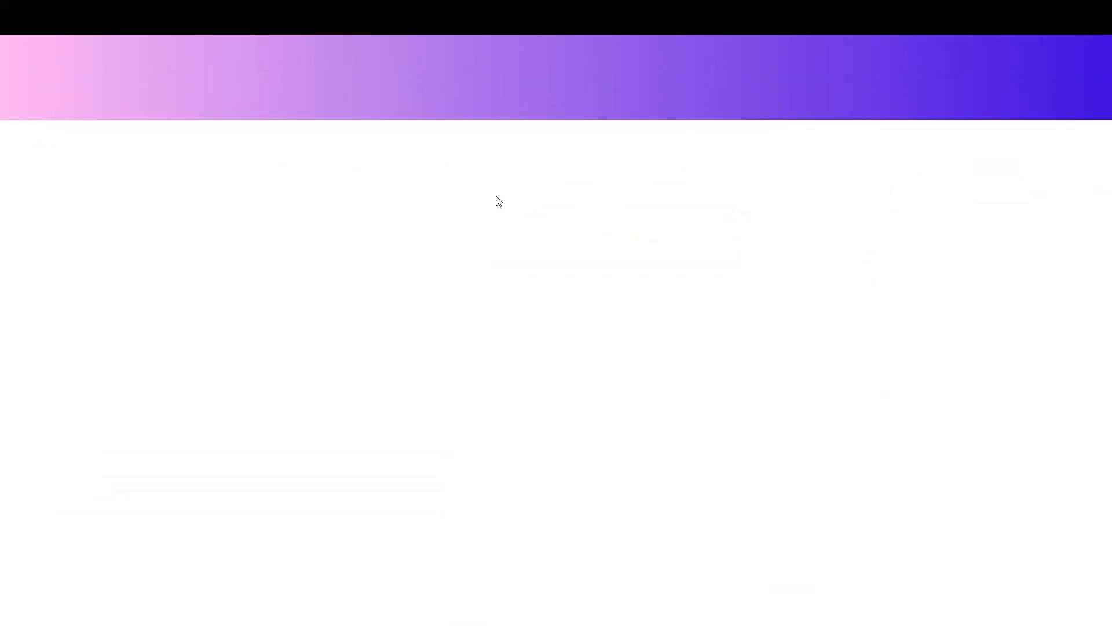
Step: End the slide show, switch to Power Apps in the browser and open the Tables page
key(Escape)
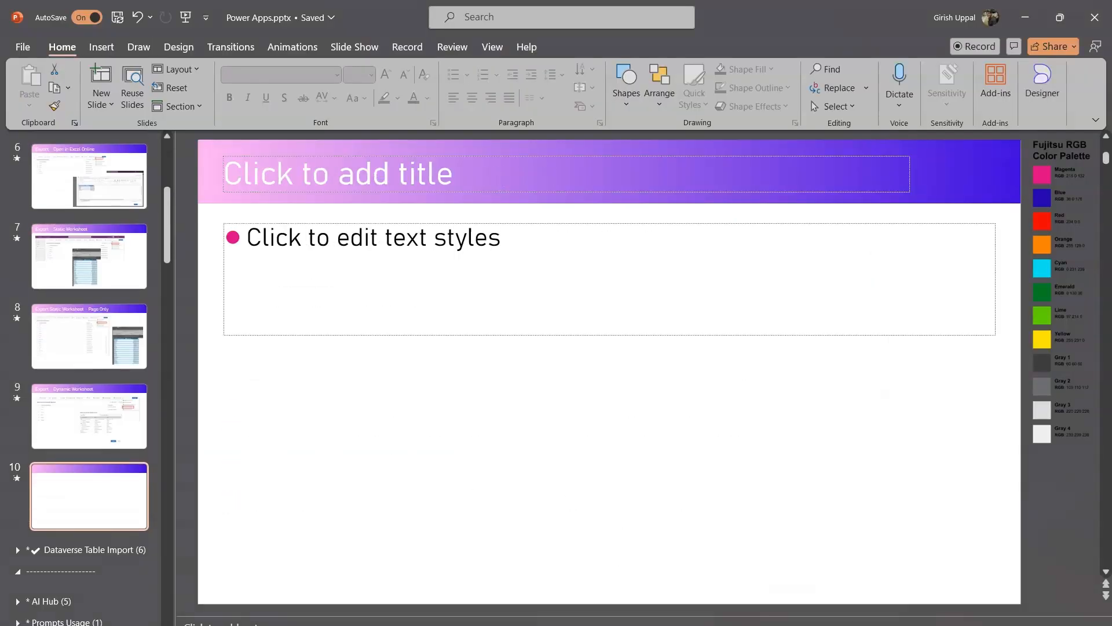
key(alt+Tab)
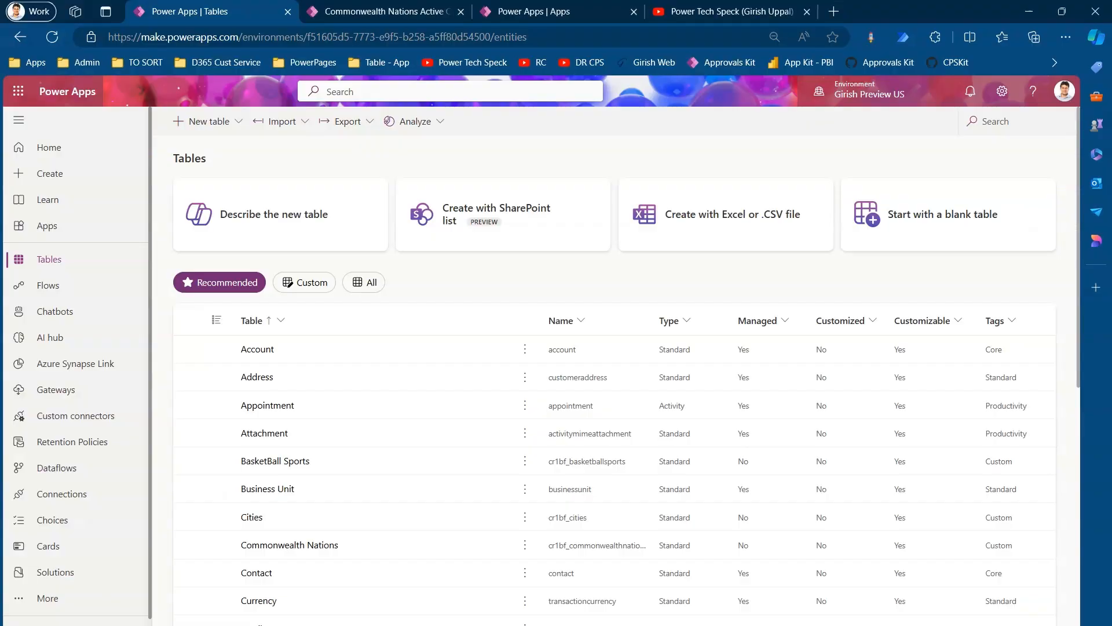
click(72, 263)
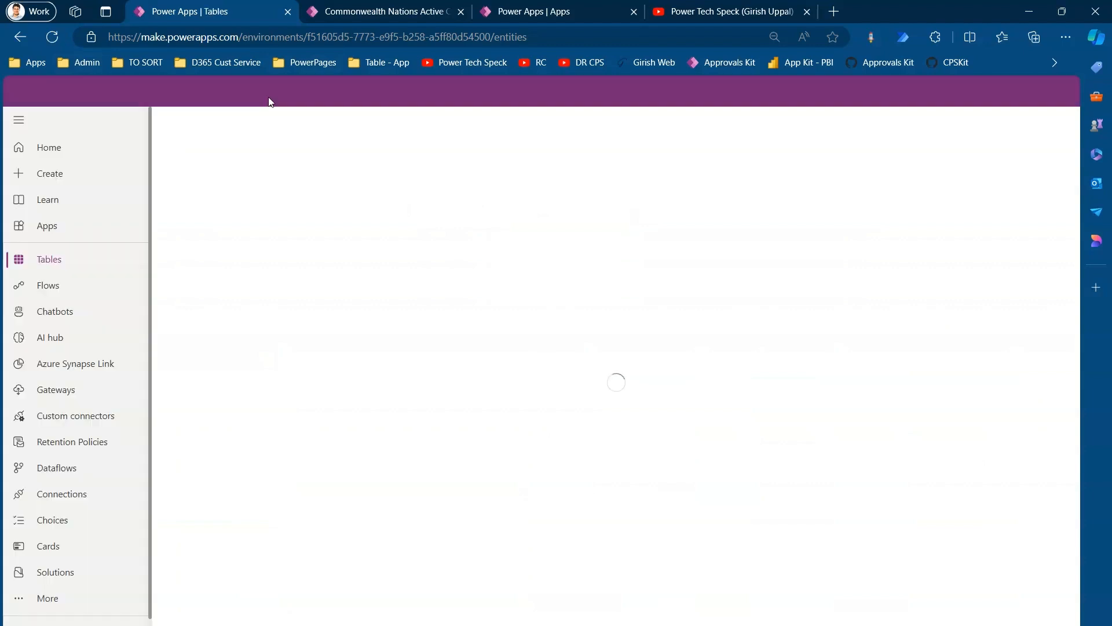
mouse_move(933, 88)
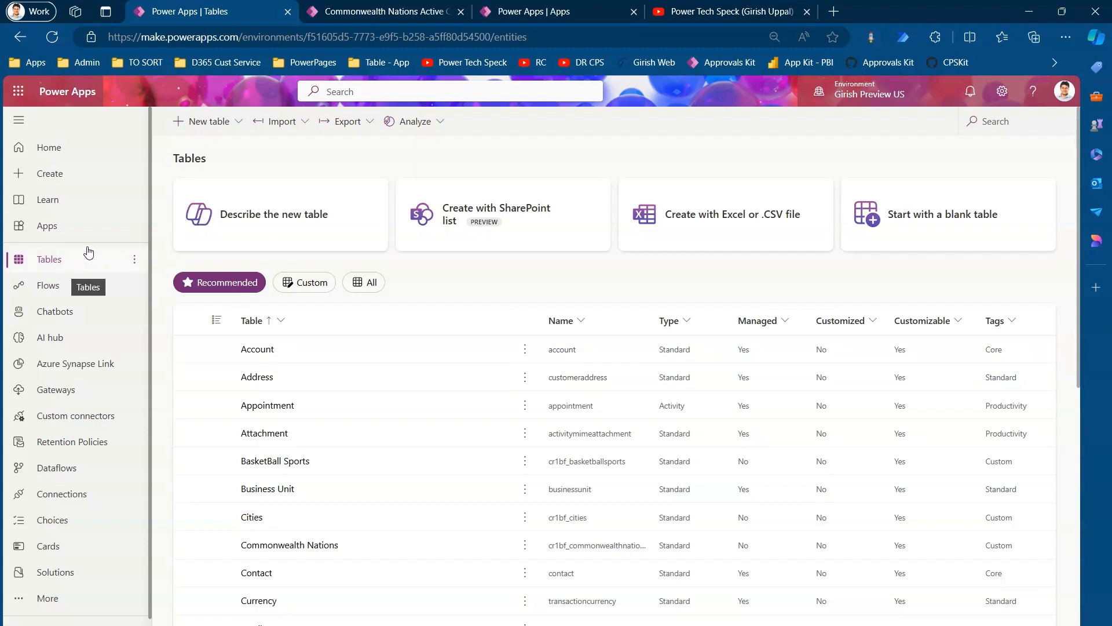
Step: Start a data export from the Tables page and try picking several entities, including Account, Action Card, Activity, Activity File Attachment and Address
click(371, 126)
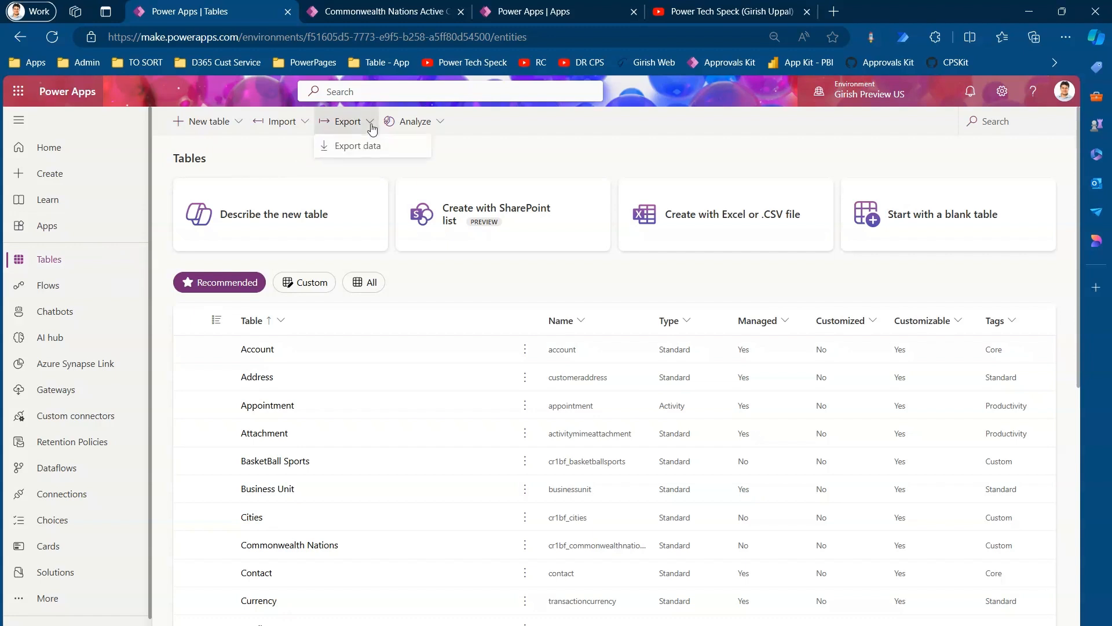
click(373, 147)
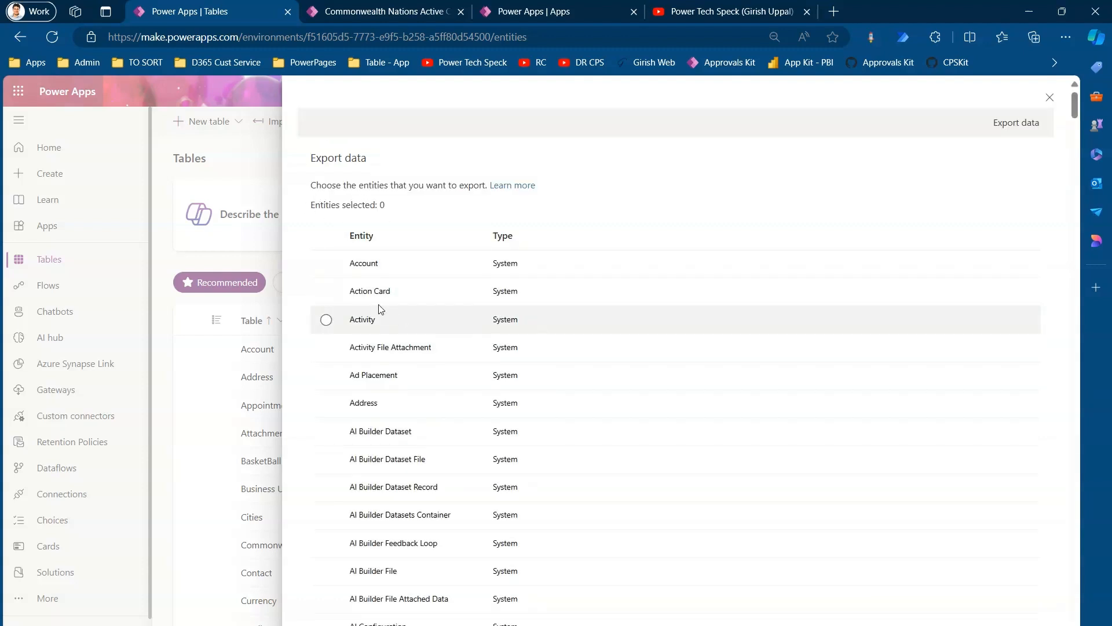
click(326, 265)
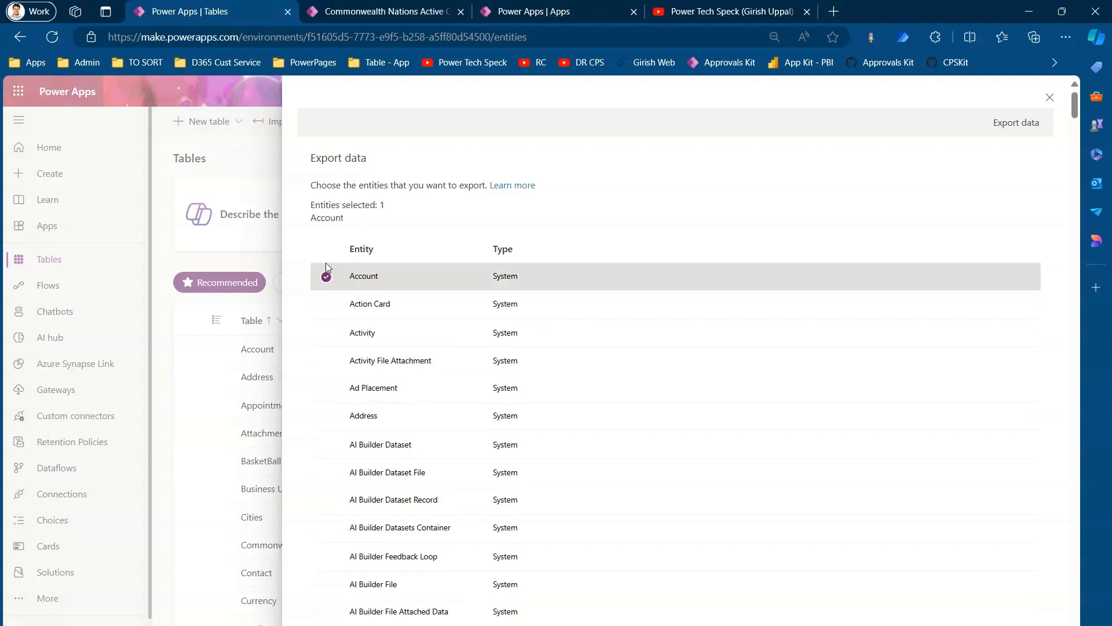
click(326, 417)
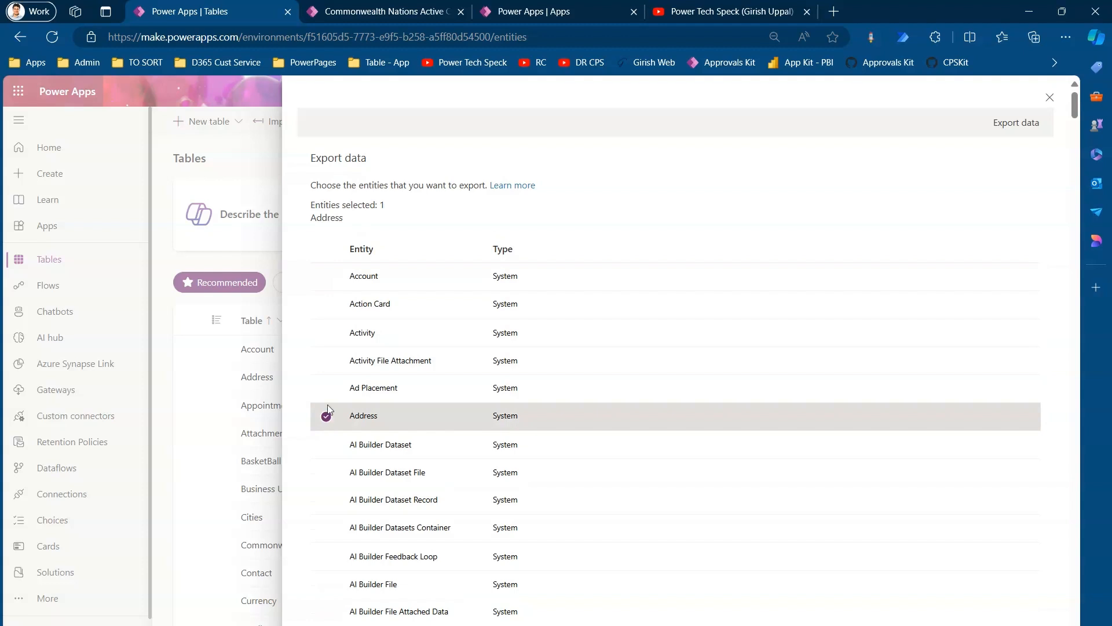
click(326, 333)
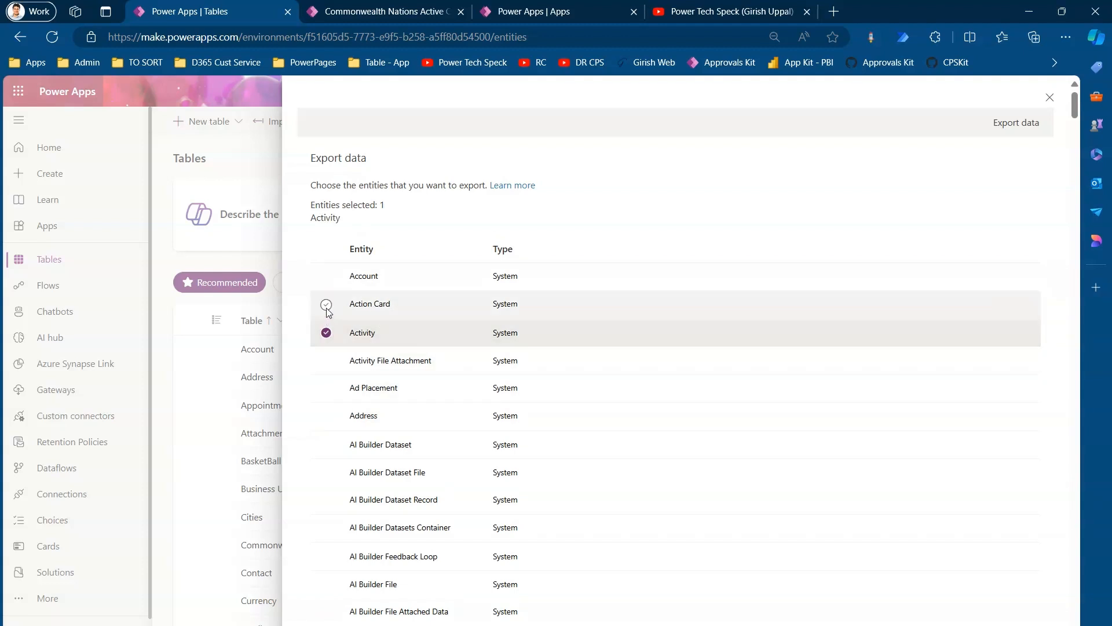
click(326, 304)
click(327, 332)
click(326, 305)
click(327, 277)
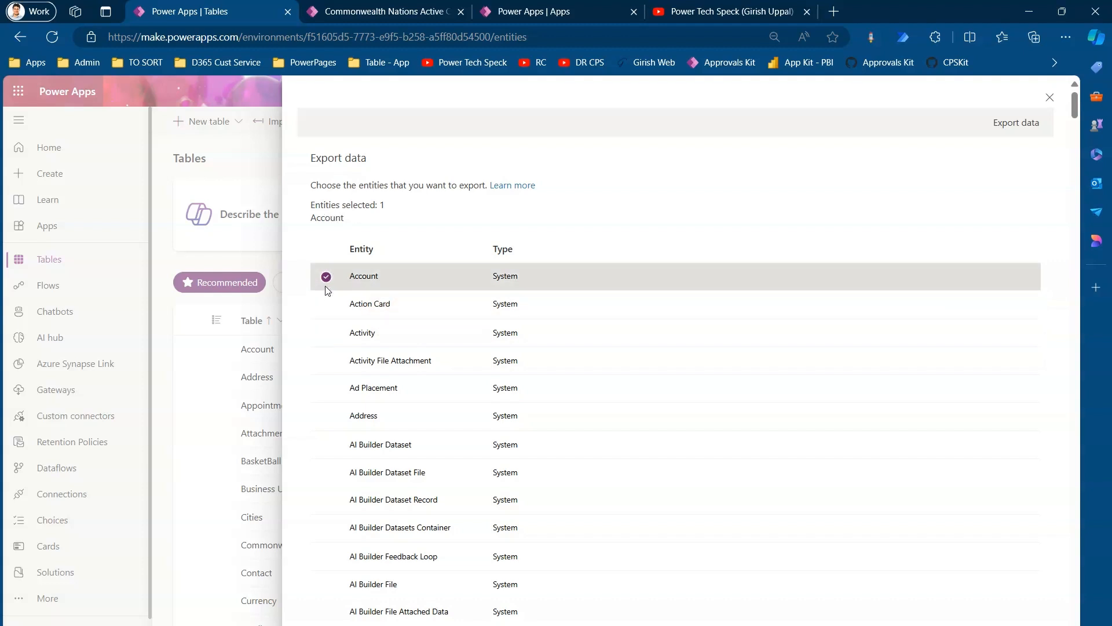
click(326, 305)
click(326, 332)
click(326, 360)
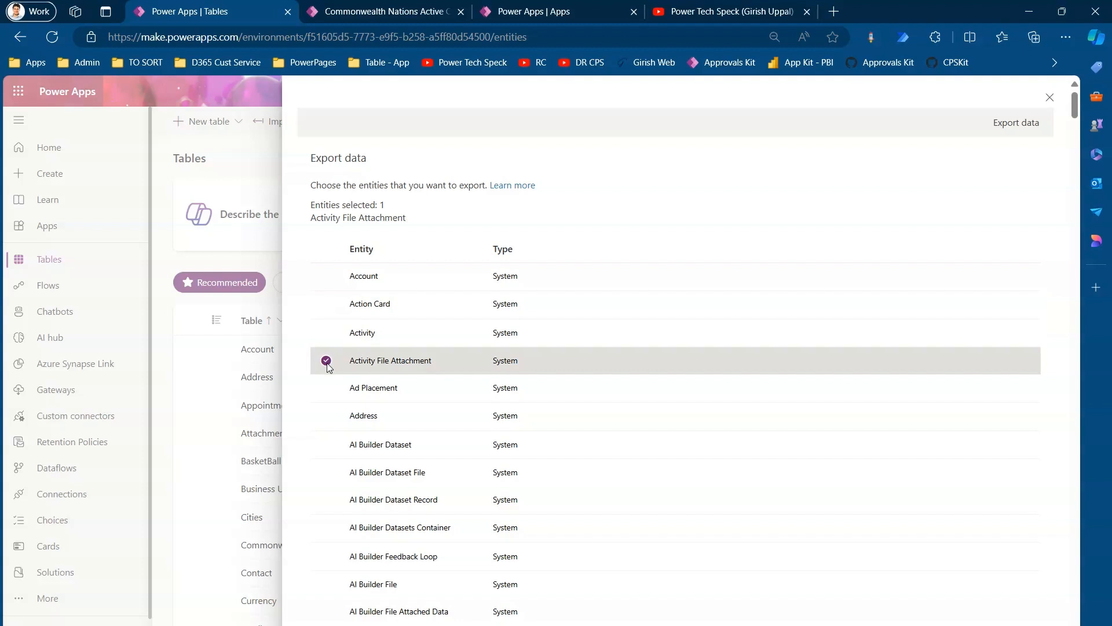
click(326, 333)
click(326, 305)
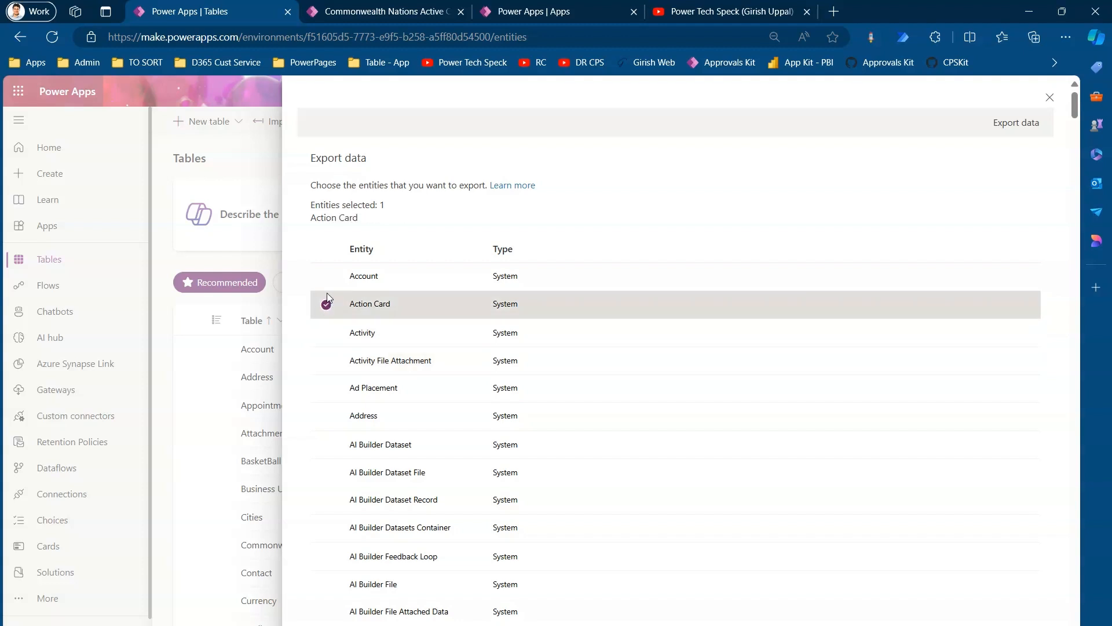
click(326, 277)
click(326, 305)
click(326, 332)
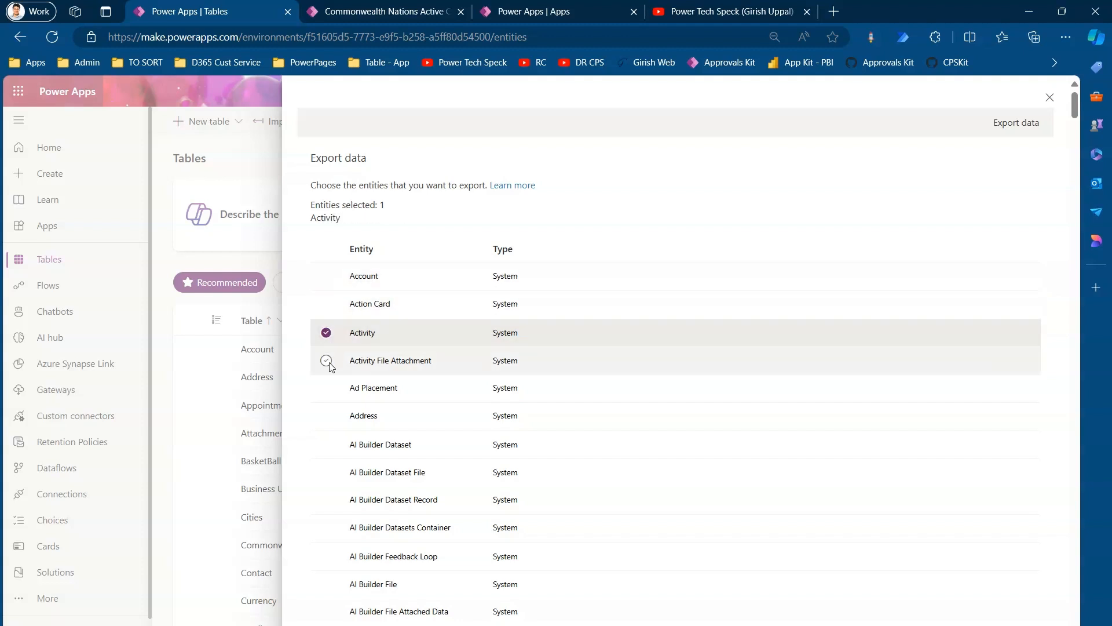
click(326, 360)
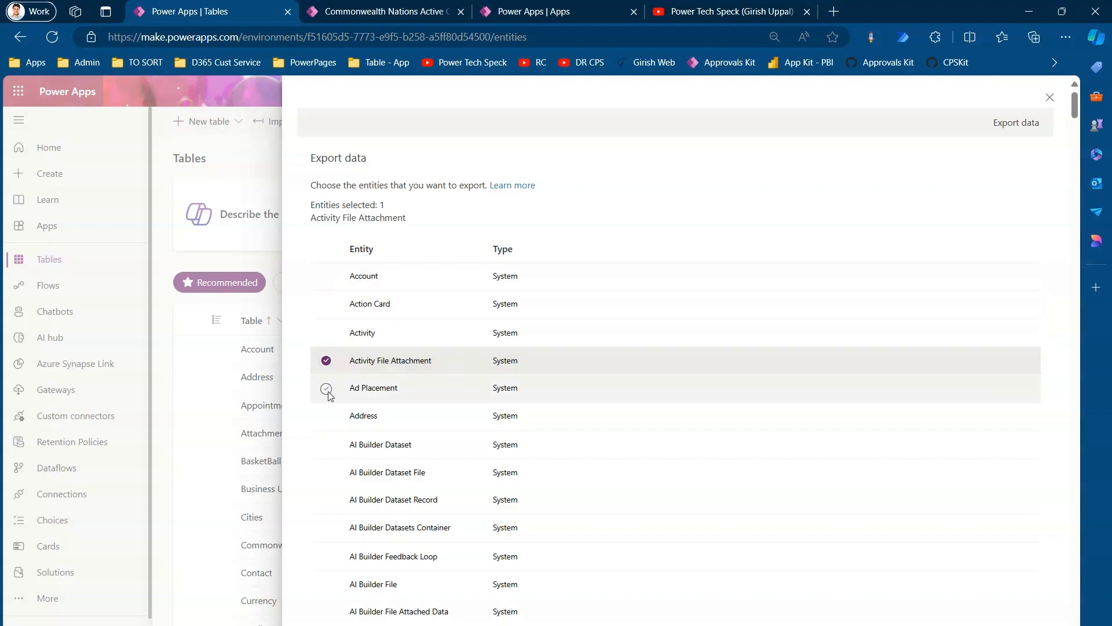
click(327, 278)
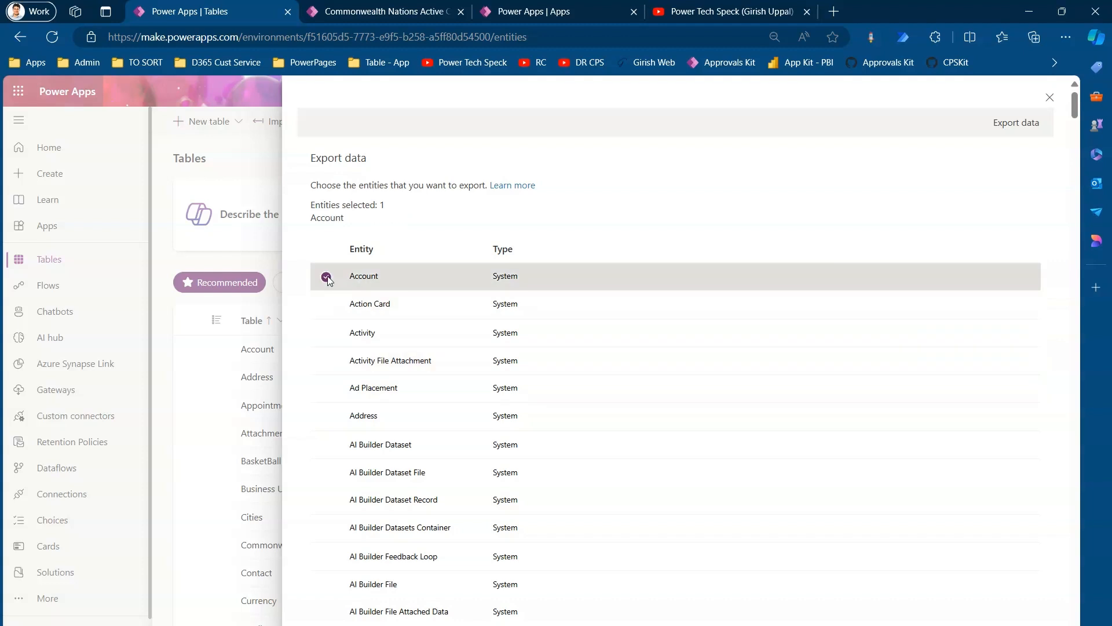
Step: Select the BasketBall Sports entity for export, return to the start of the entity list and close the export without running it
scroll(1079, 118, down, 2)
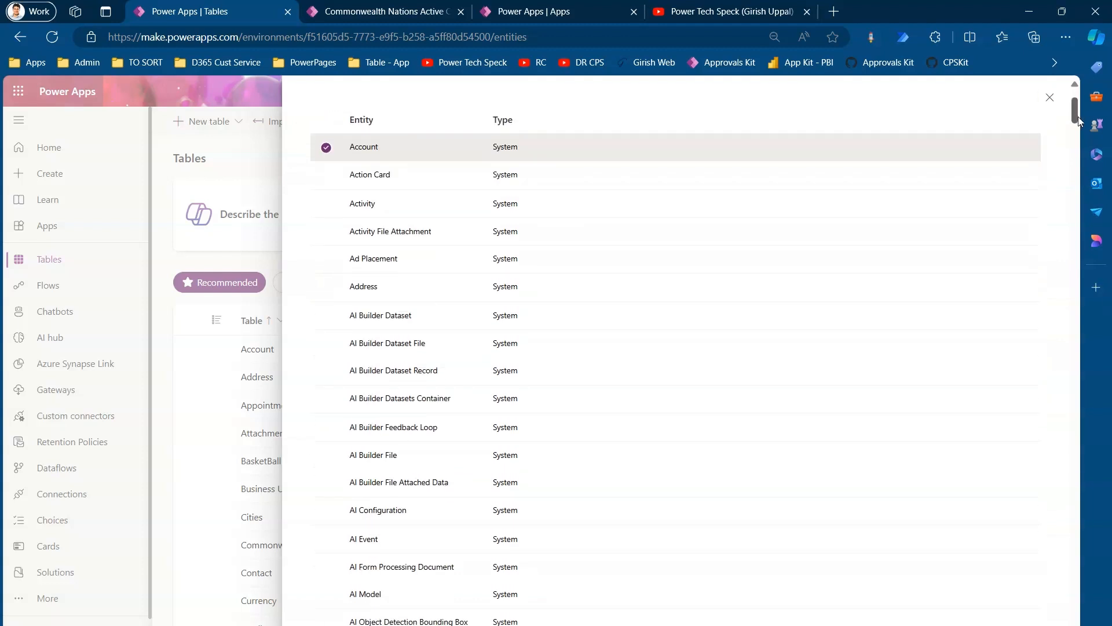
drag(1075, 117, 1100, 188)
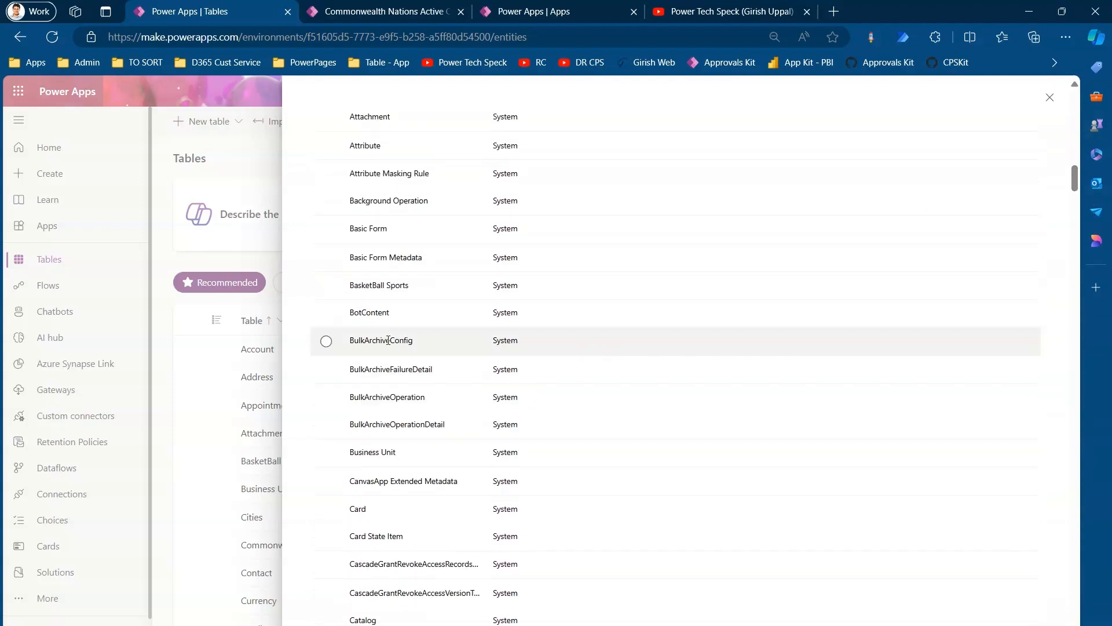
click(326, 286)
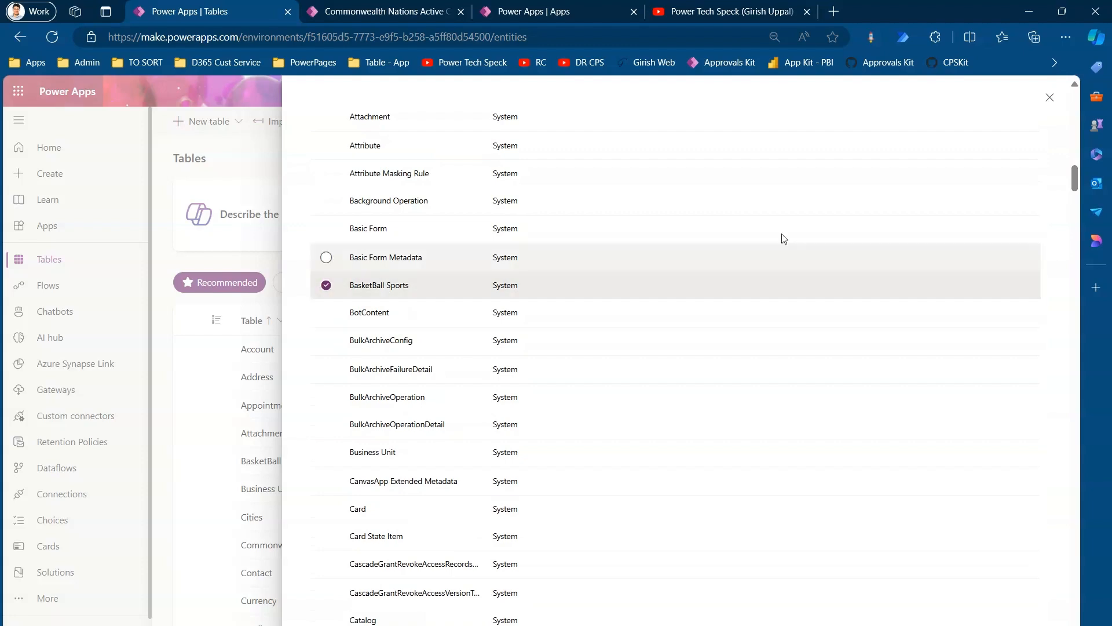
drag(1077, 190, 1078, 103)
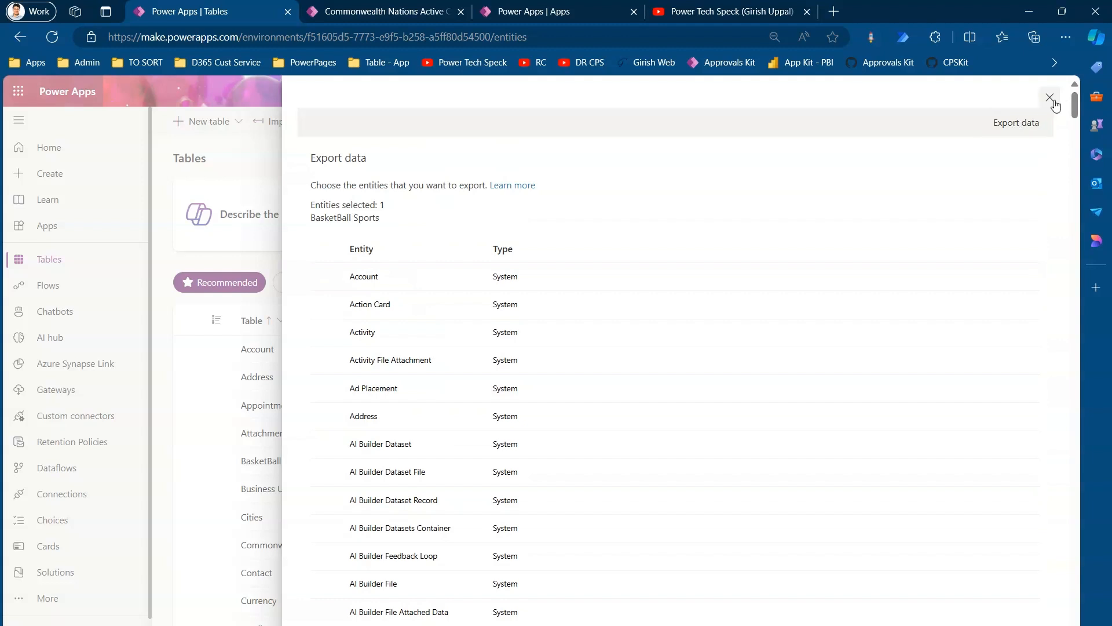
click(1051, 99)
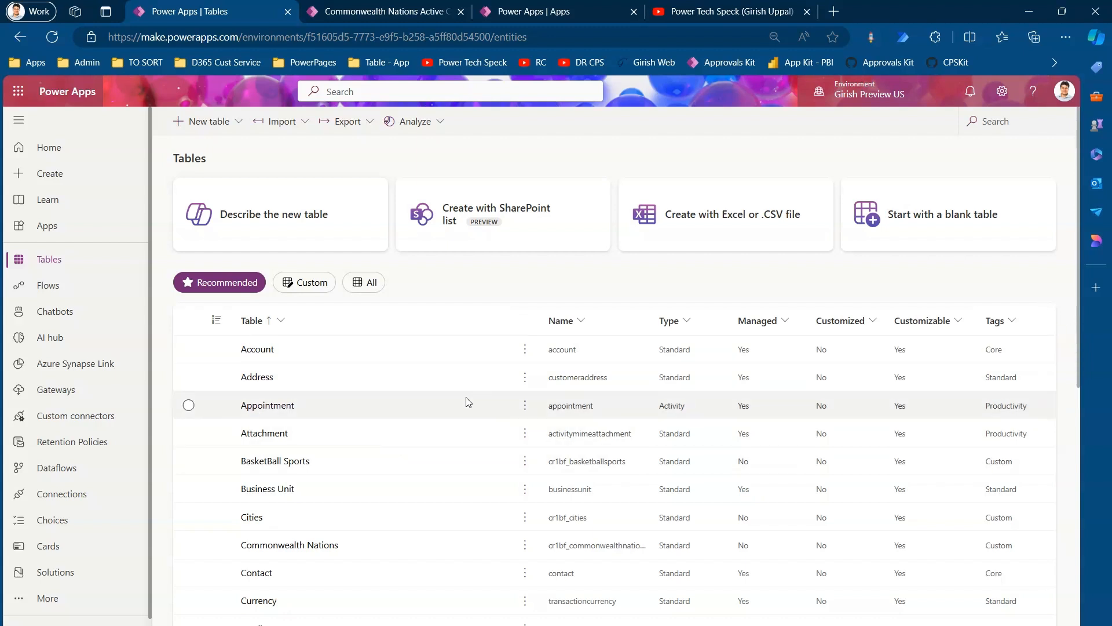
Step: View the export option among the Account table's commands, and dismiss it without exporting
click(526, 350)
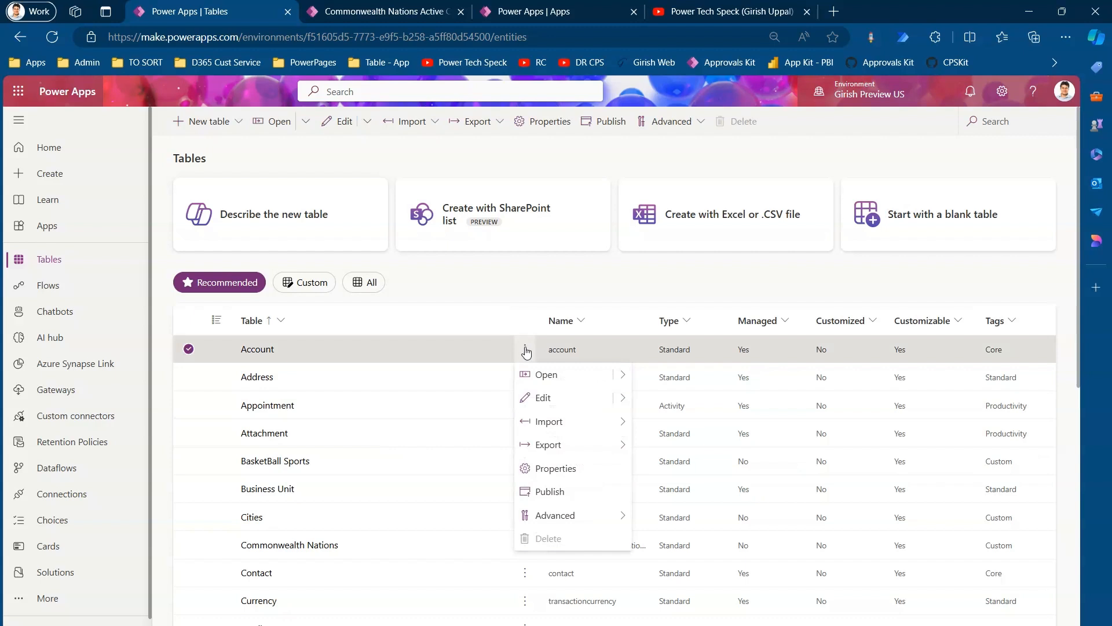
mouse_move(608, 445)
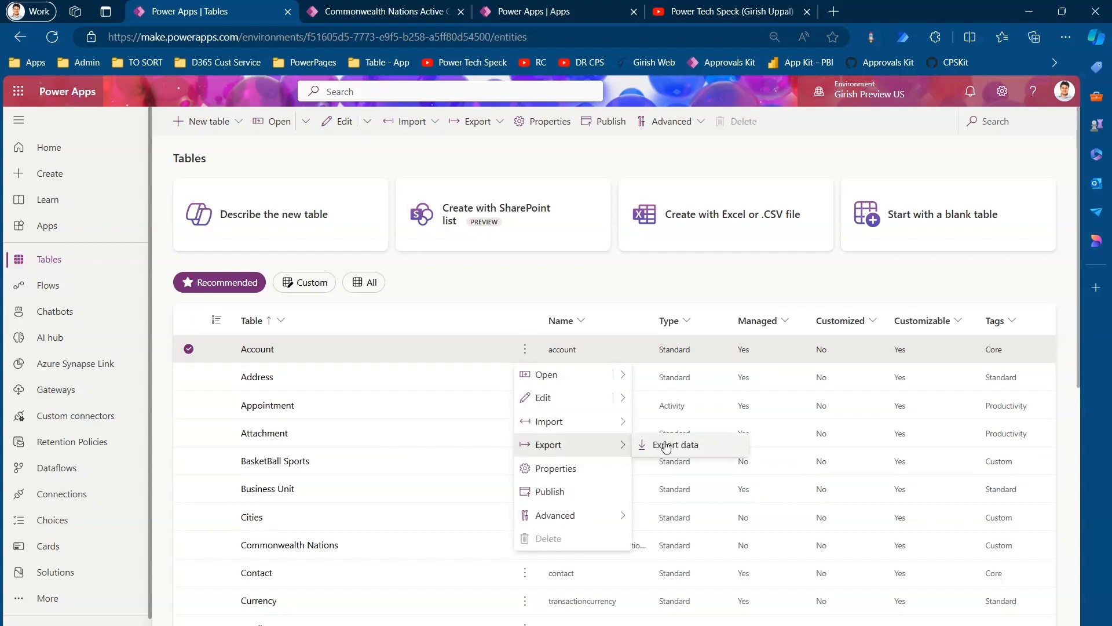
click(601, 286)
mouse_move(1079, 283)
mouse_down()
mouse_move(1080, 478)
mouse_move(1077, 286)
mouse_up()
Step: Filter the list to custom tables, open the BasketBall Sports table and export its data
click(299, 284)
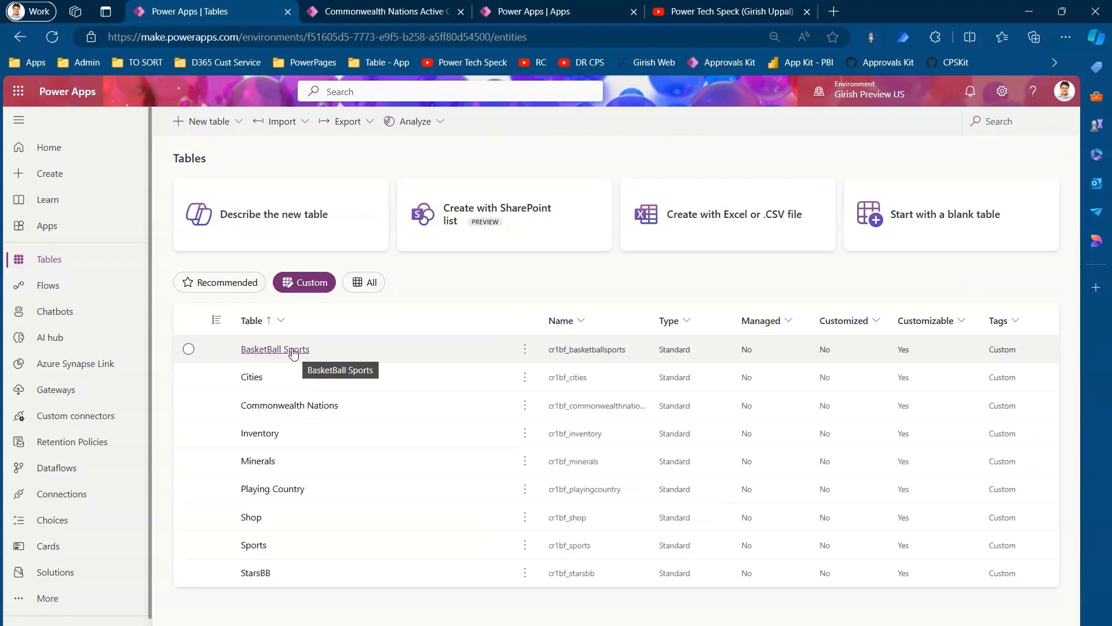
click(293, 350)
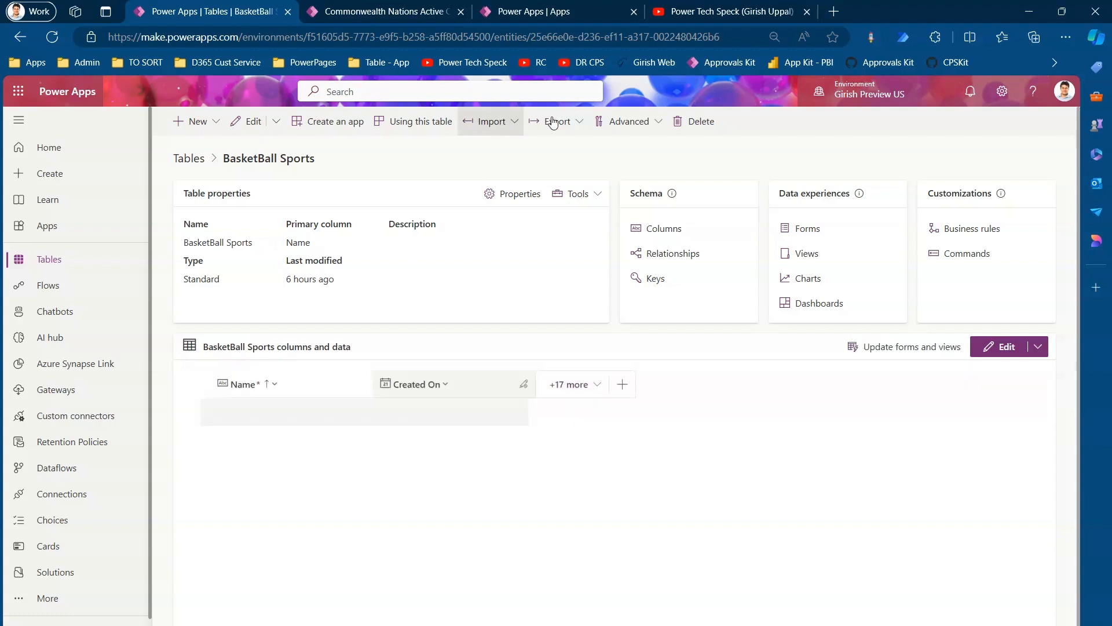
click(579, 122)
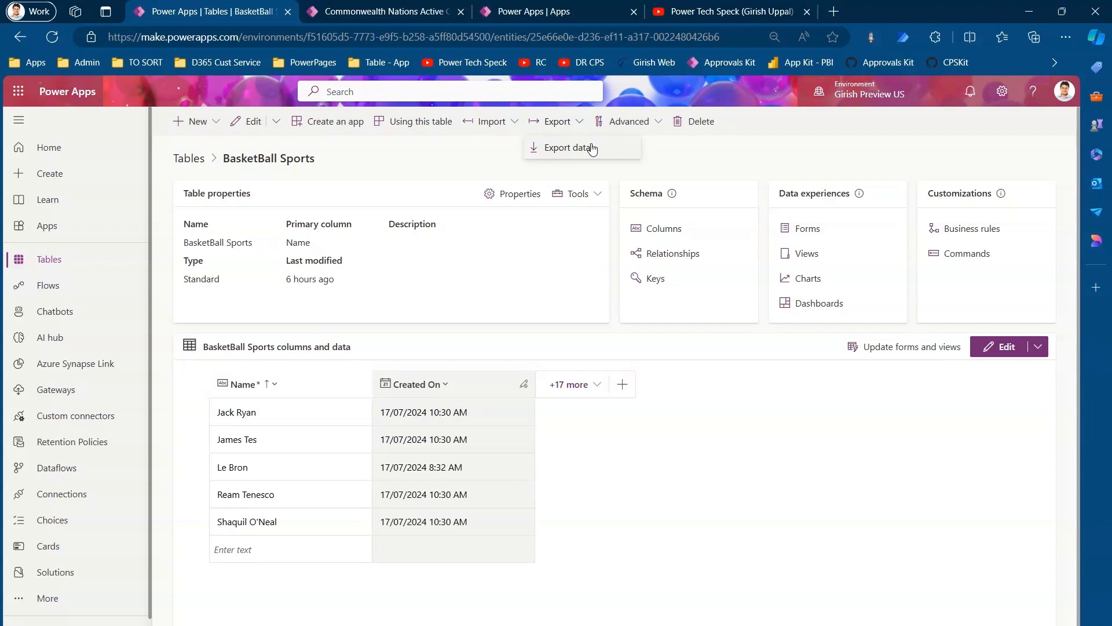
click(592, 148)
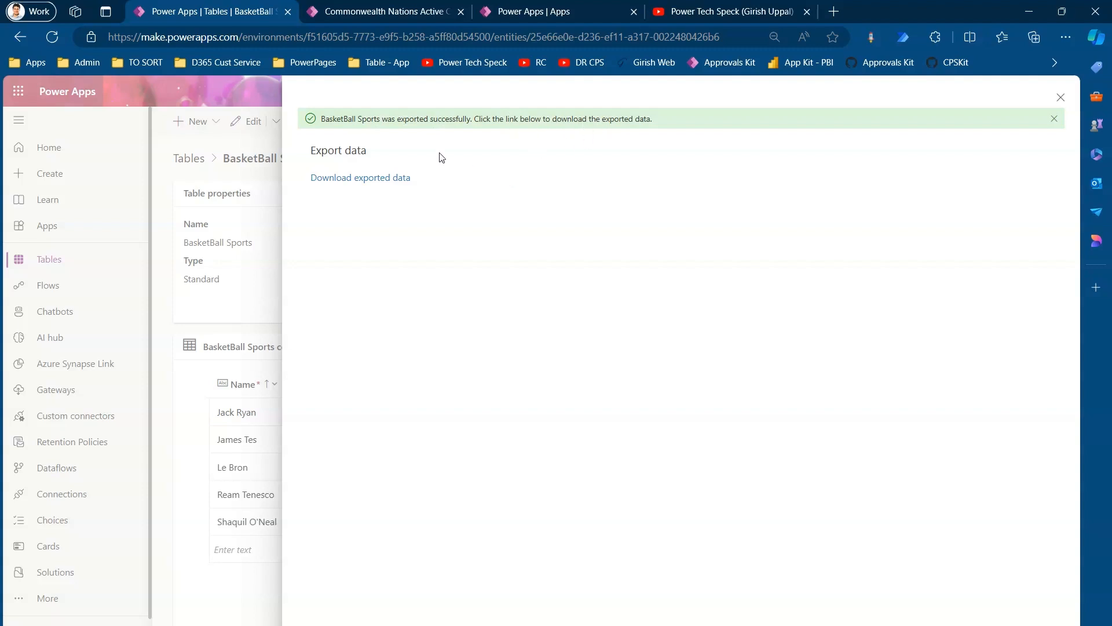
Step: Download the exported data and extract the ZIP file within the Downloads folder
click(378, 179)
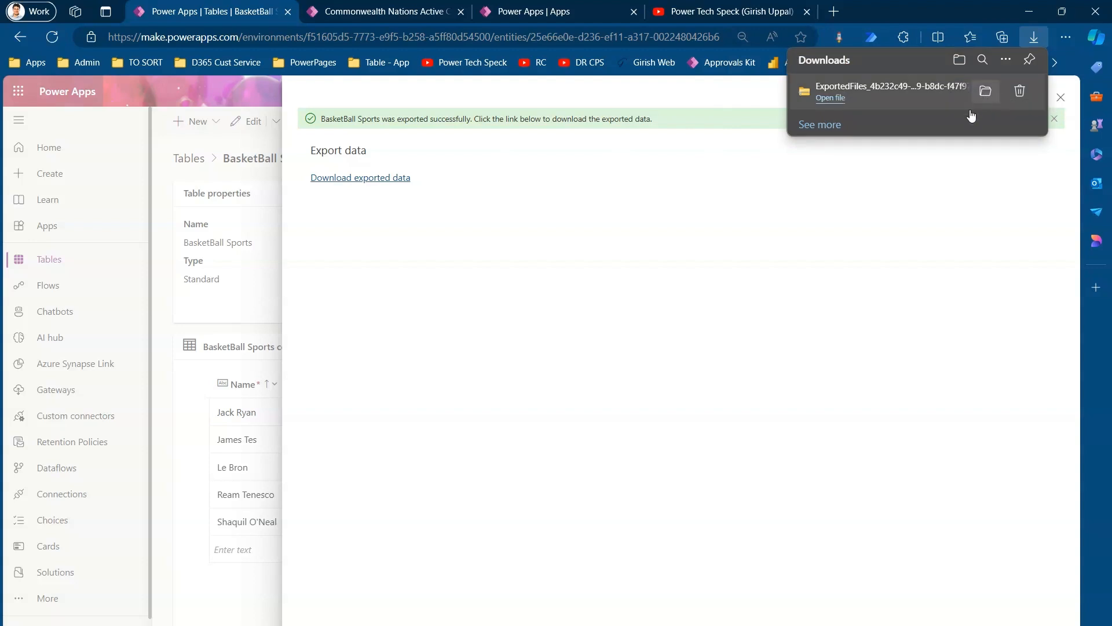
click(986, 93)
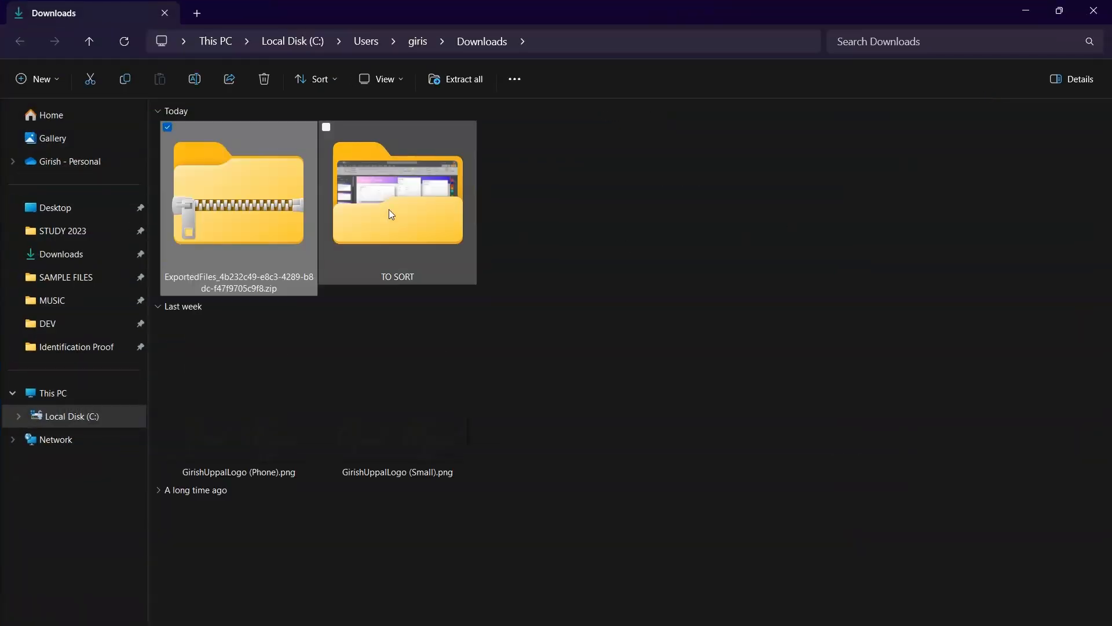
right_click(249, 219)
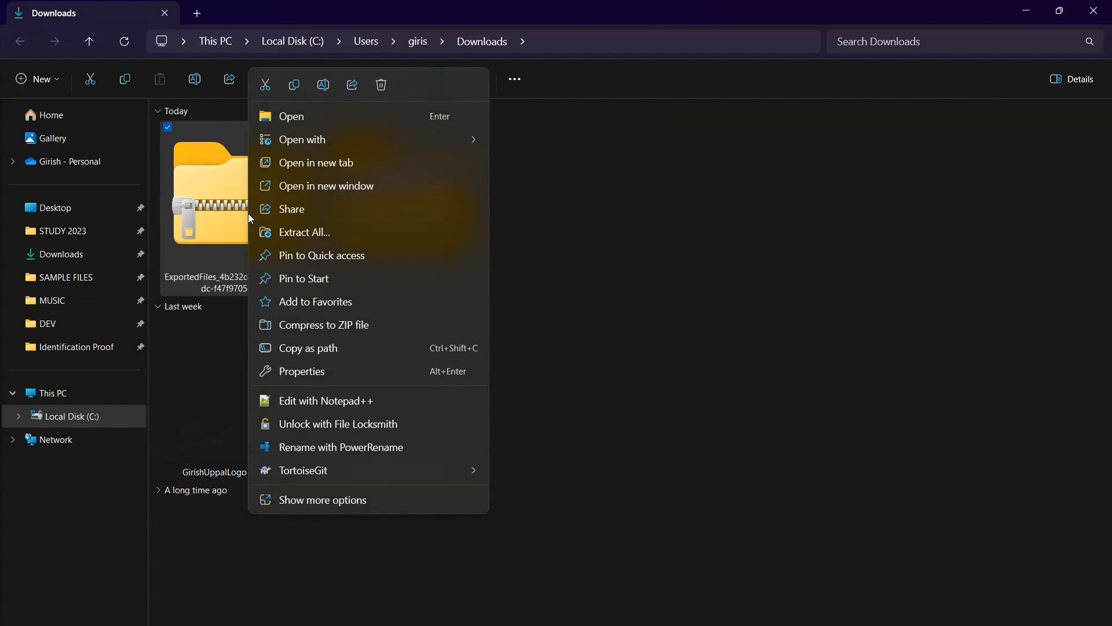
click(312, 230)
click(666, 483)
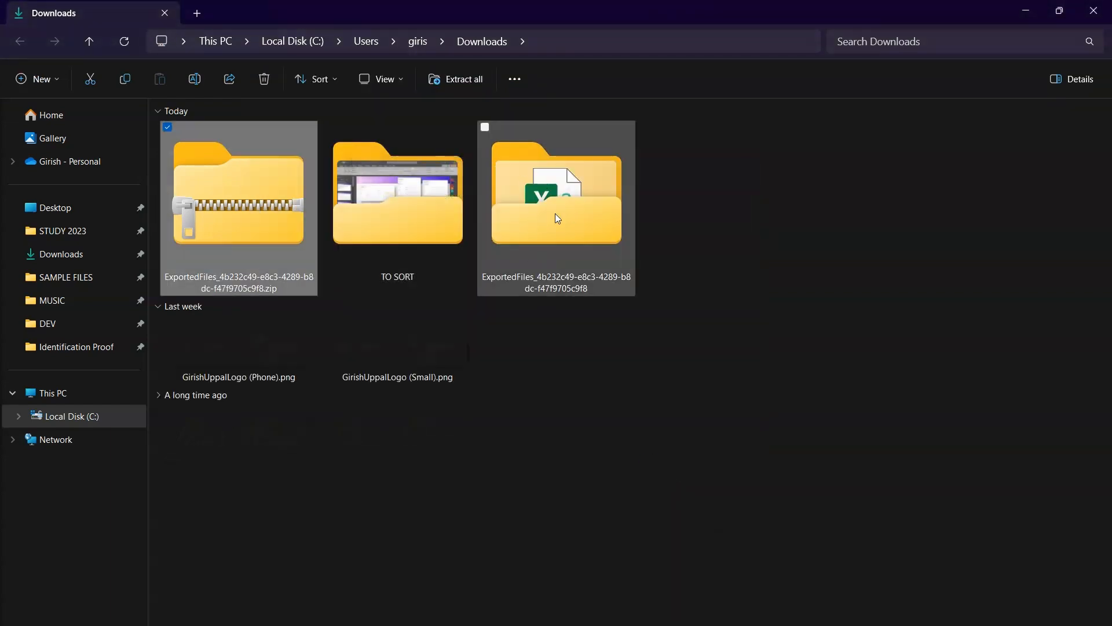
Step: Open cr1bf_basketballsportses.csv from the extracted folder in Excel and maximize its window
double_click(554, 204)
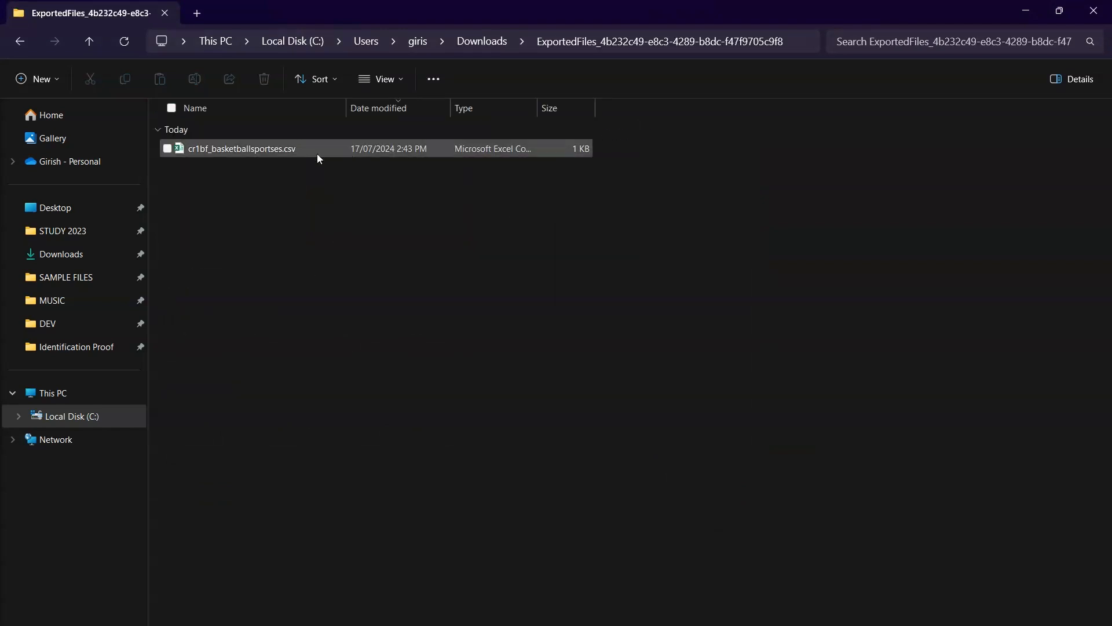
double_click(278, 146)
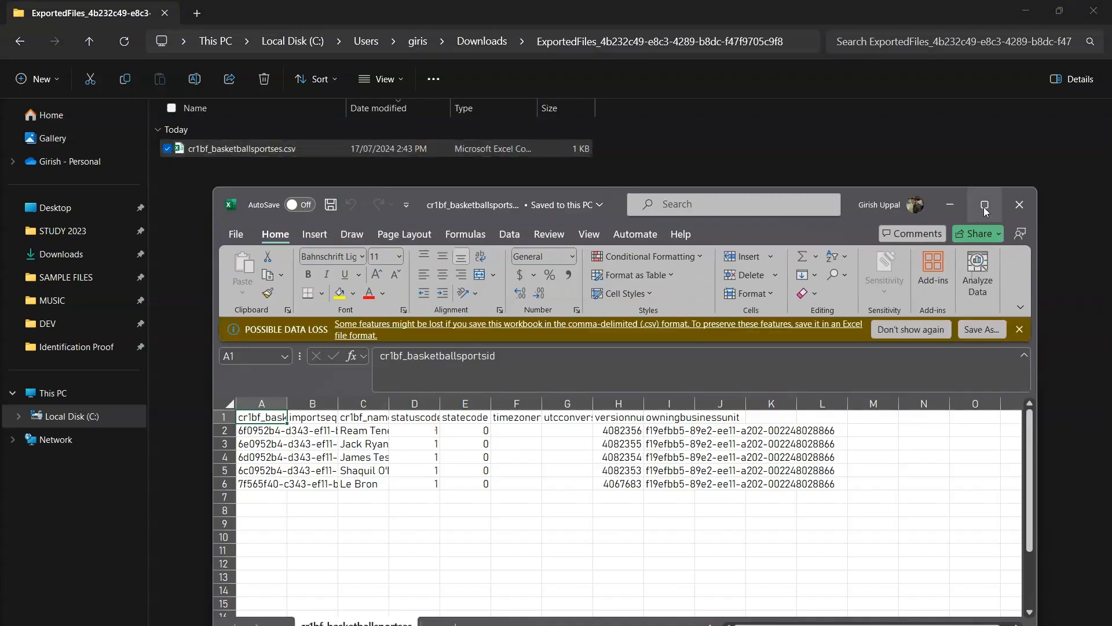
click(983, 208)
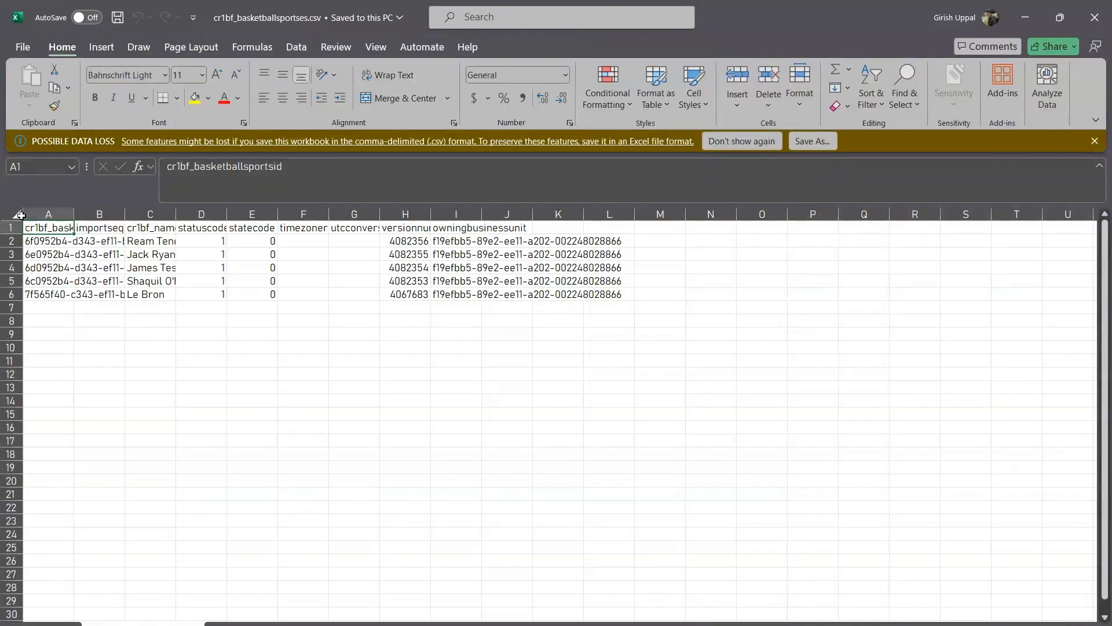
Step: Autofit the width of all columns in the worksheet so every header and value is fully readable
click(18, 213)
double_click(71, 214)
click(188, 400)
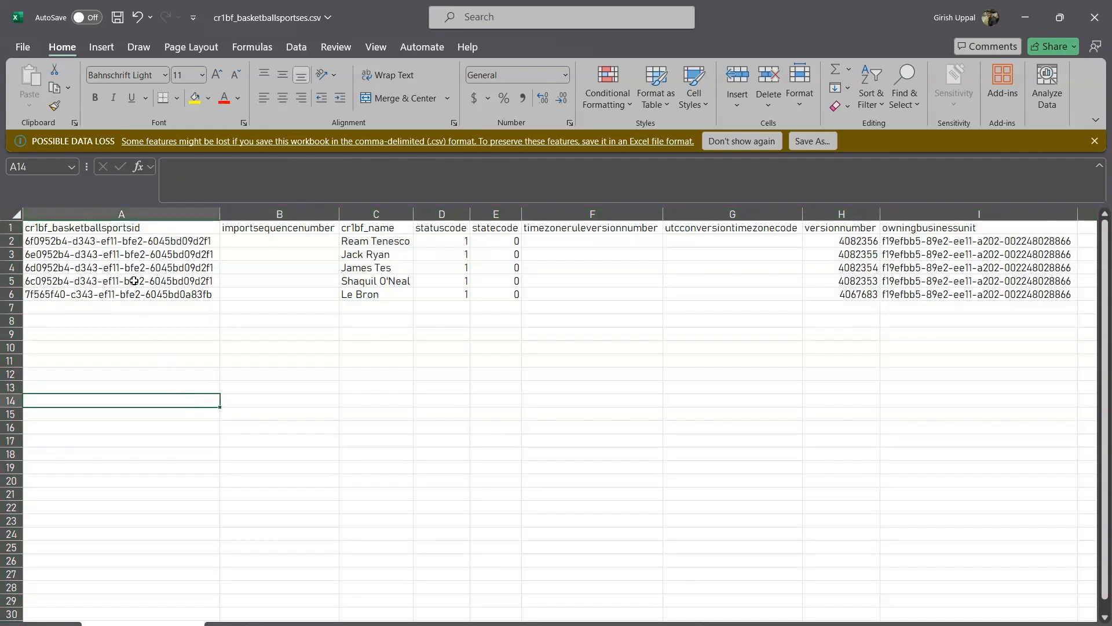
Step: Examine the exported columns one by one, from cr1bf_basketballsportsid through owningbusinessunit, including the name, status and time zone fields
drag(136, 227, 167, 317)
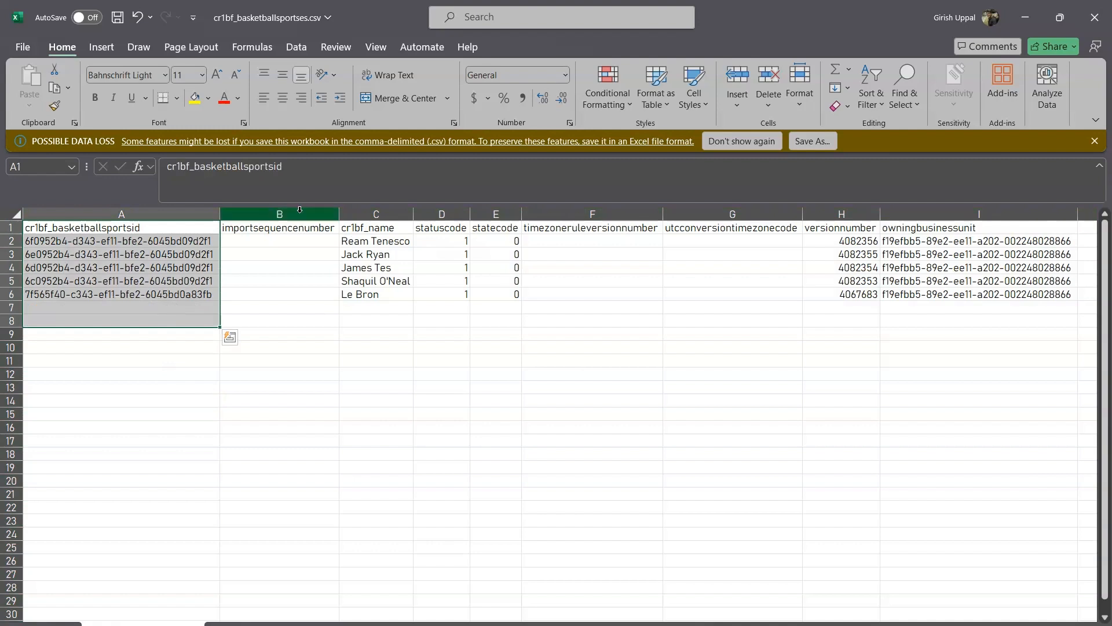
drag(282, 227, 284, 308)
drag(391, 228, 402, 311)
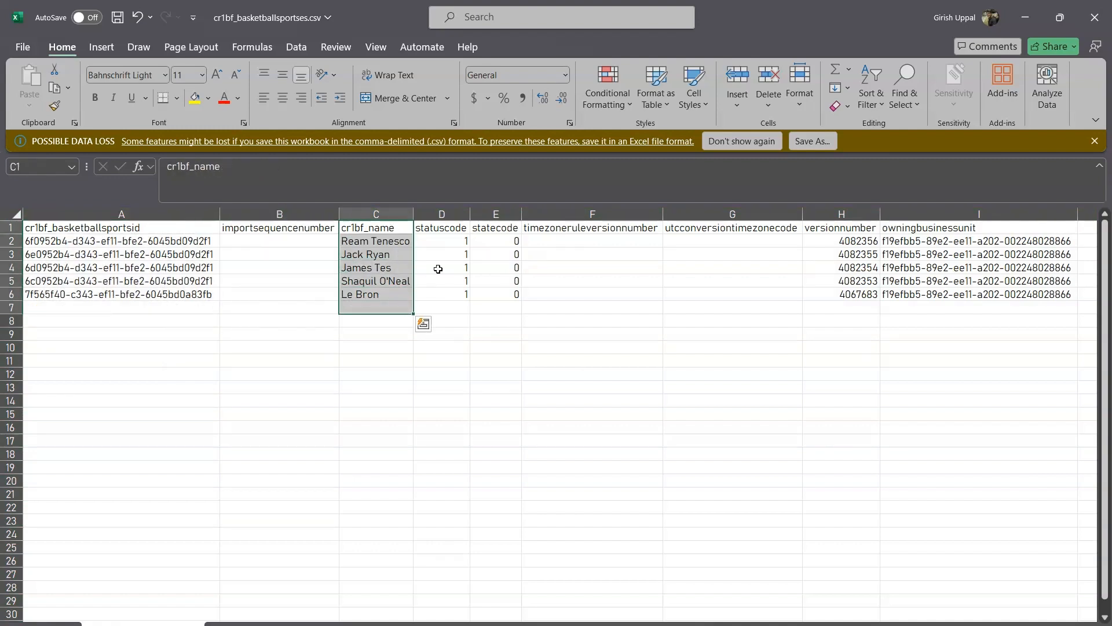
drag(440, 228, 510, 307)
click(612, 240)
click(616, 228)
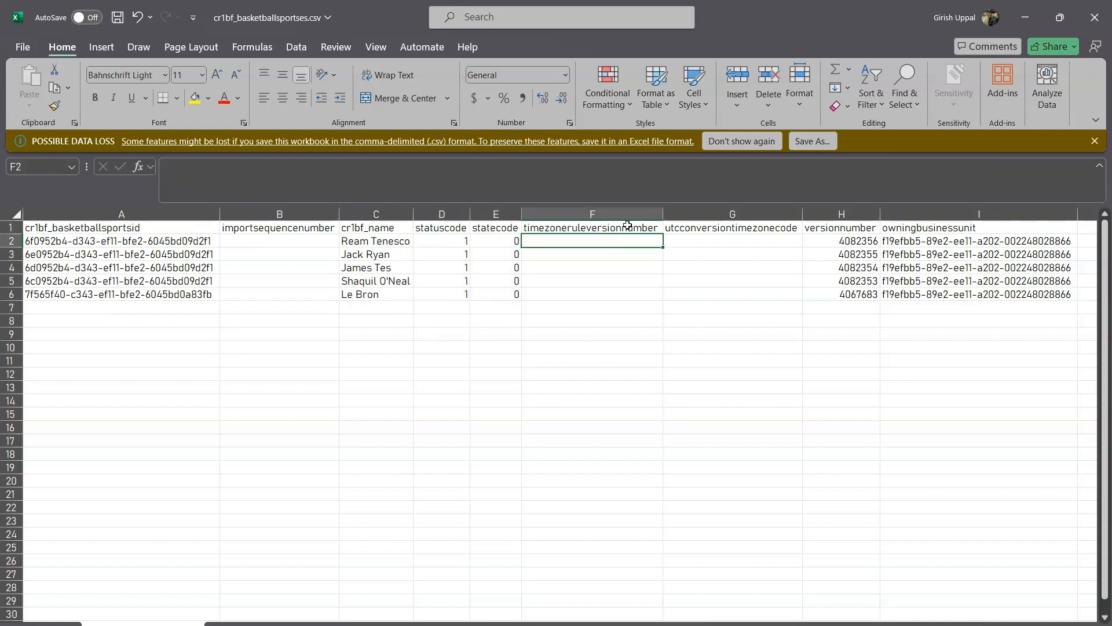
click(712, 229)
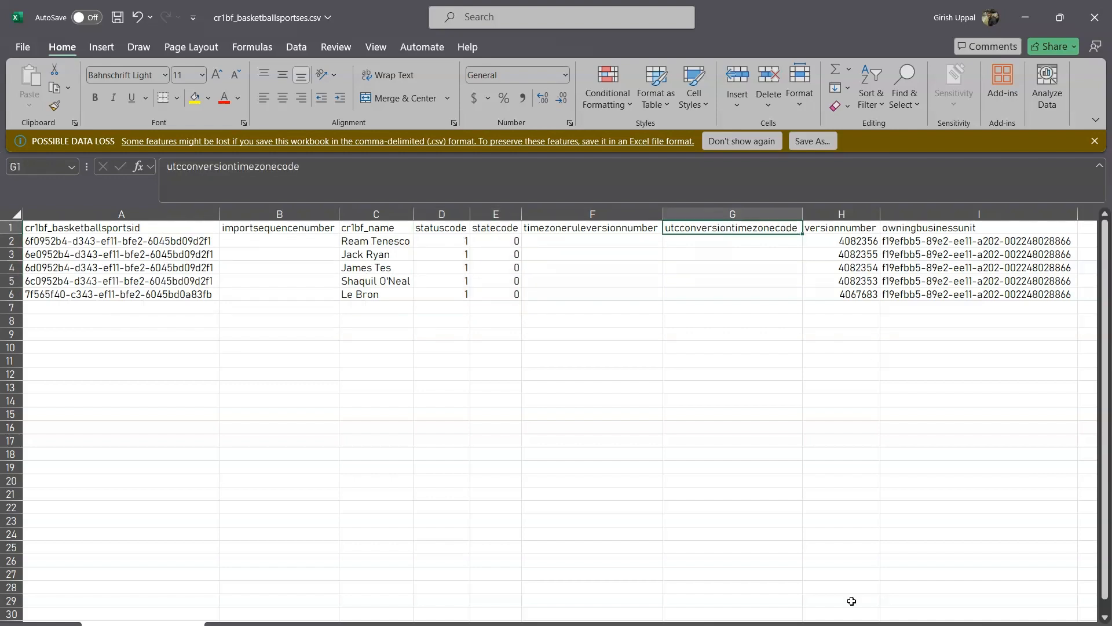
scroll(851, 614, right, 1)
click(950, 374)
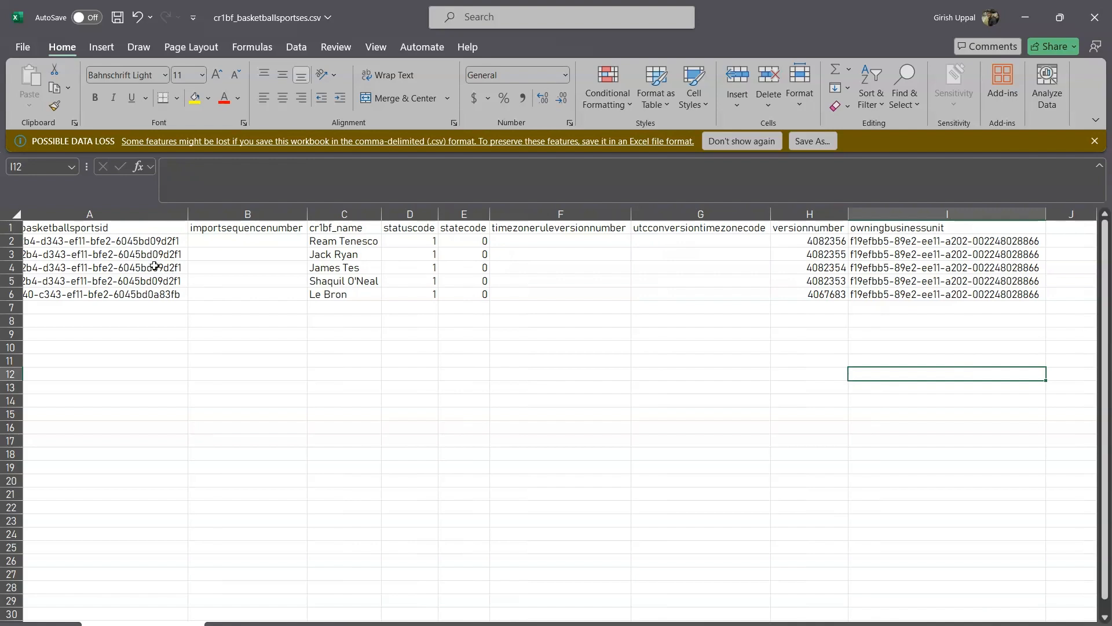
drag(104, 222, 919, 229)
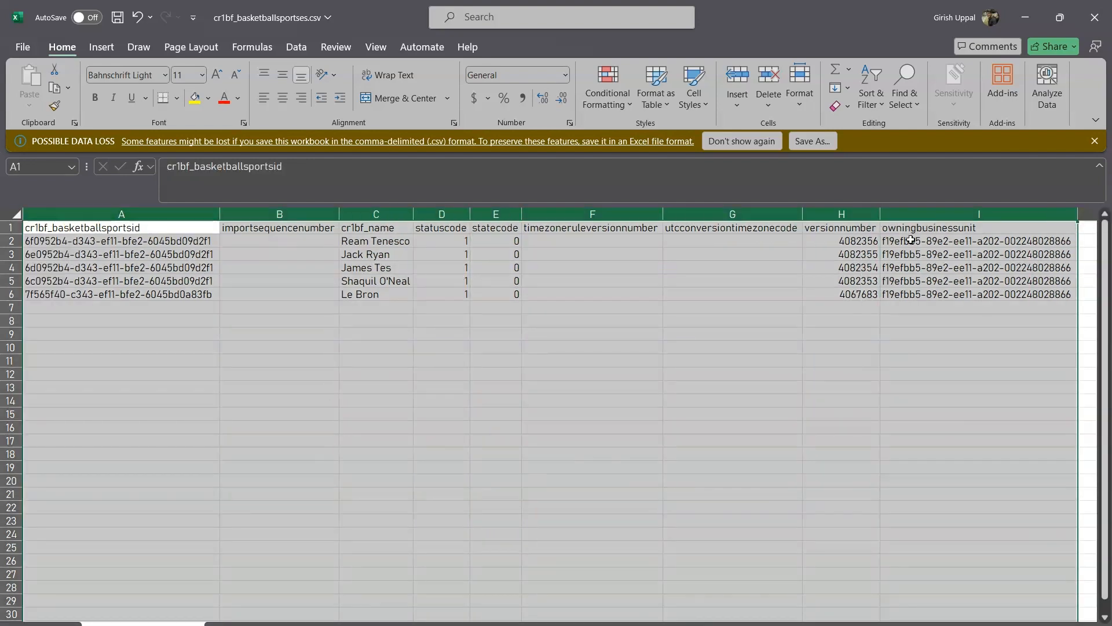
click(835, 336)
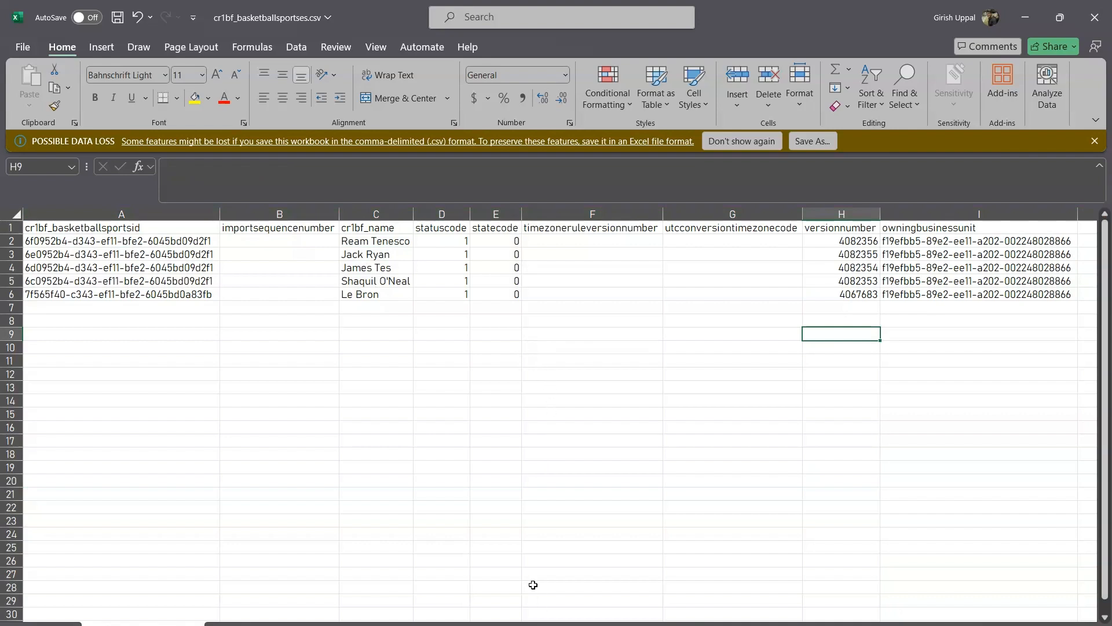
Step: Switch back to Power Apps, close the export pane, and view the BasketBall Sports table's existing columns without changing the selection
click(571, 565)
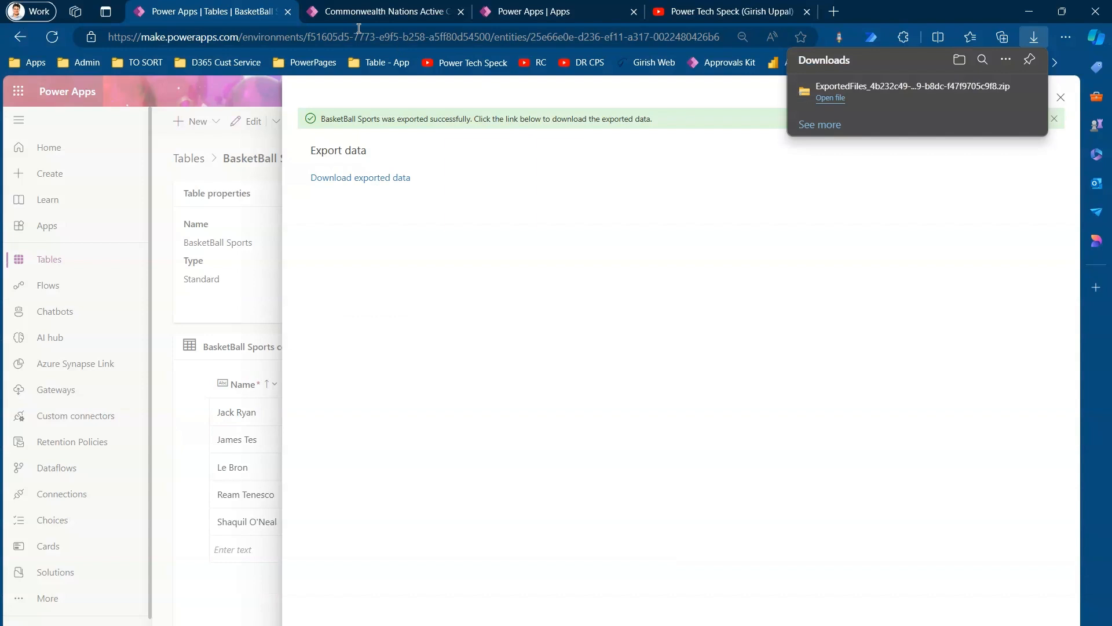
click(1063, 99)
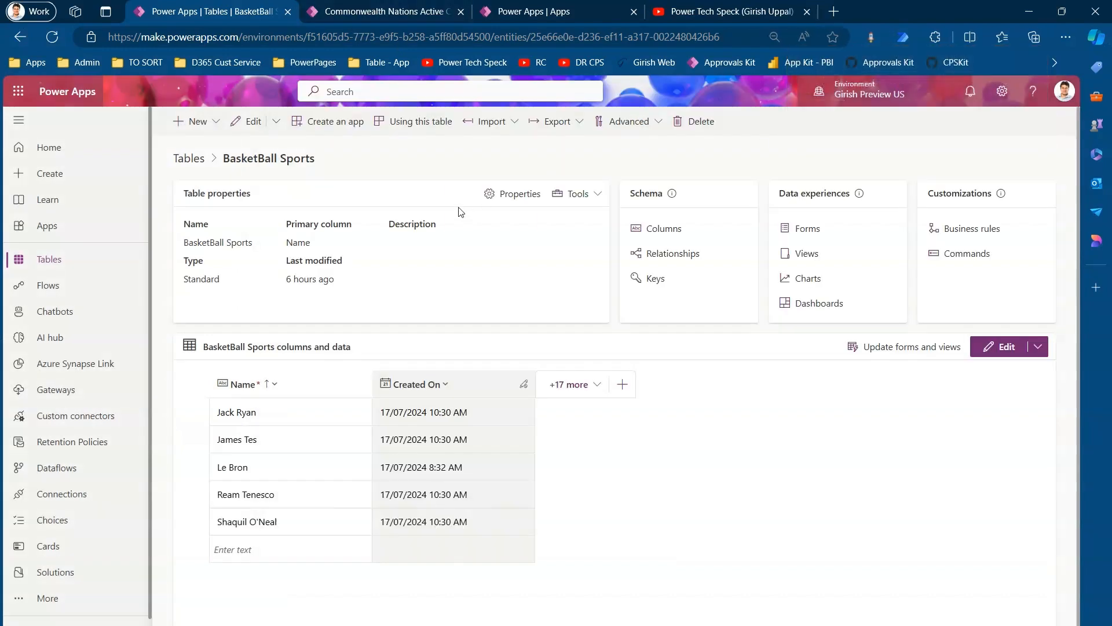
click(1038, 348)
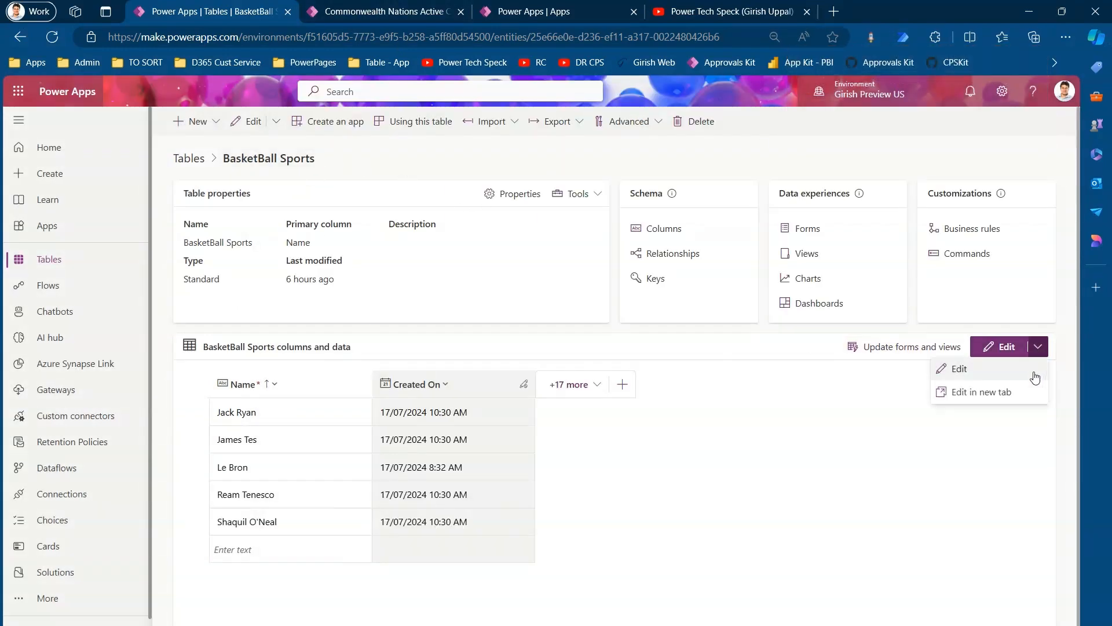
click(592, 394)
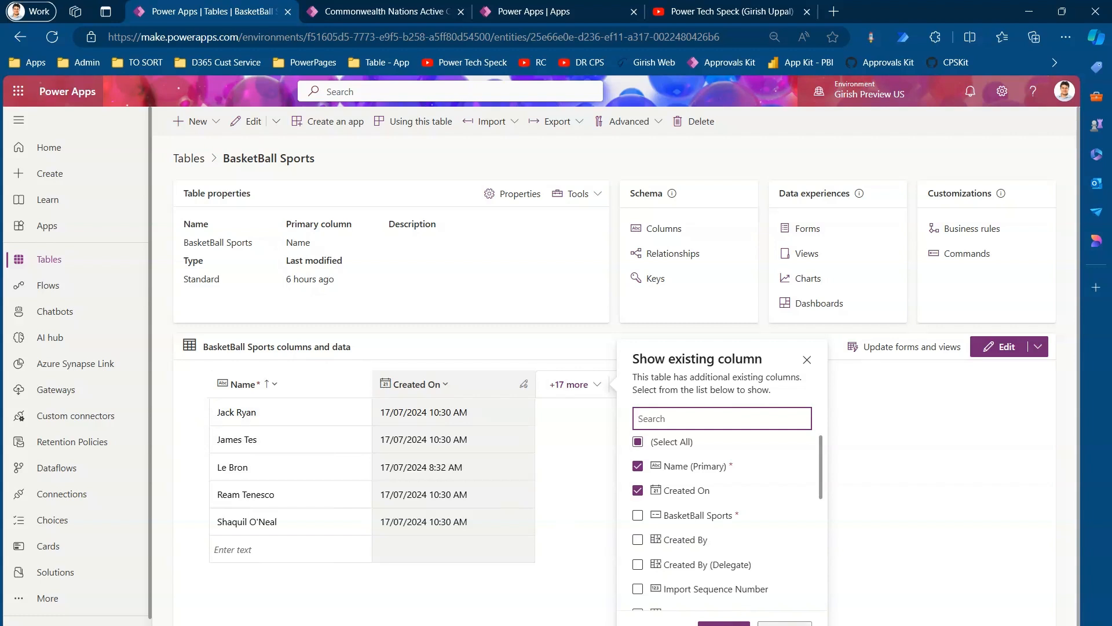
click(771, 622)
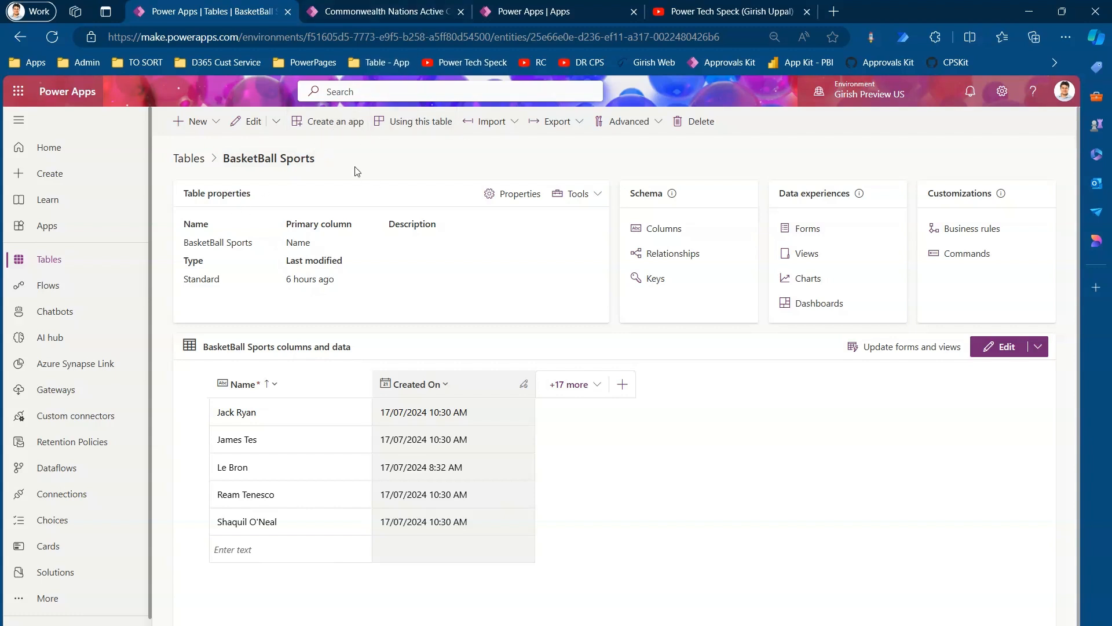
Step: Open the list of apps and play the Comm Nations App
click(124, 224)
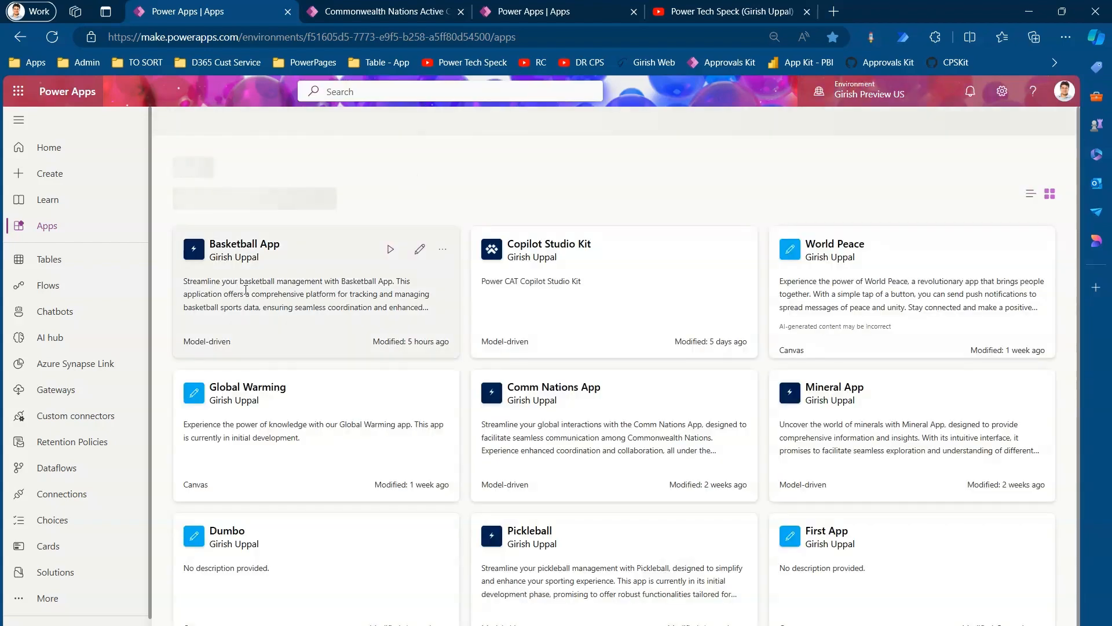
mouse_move(270, 324)
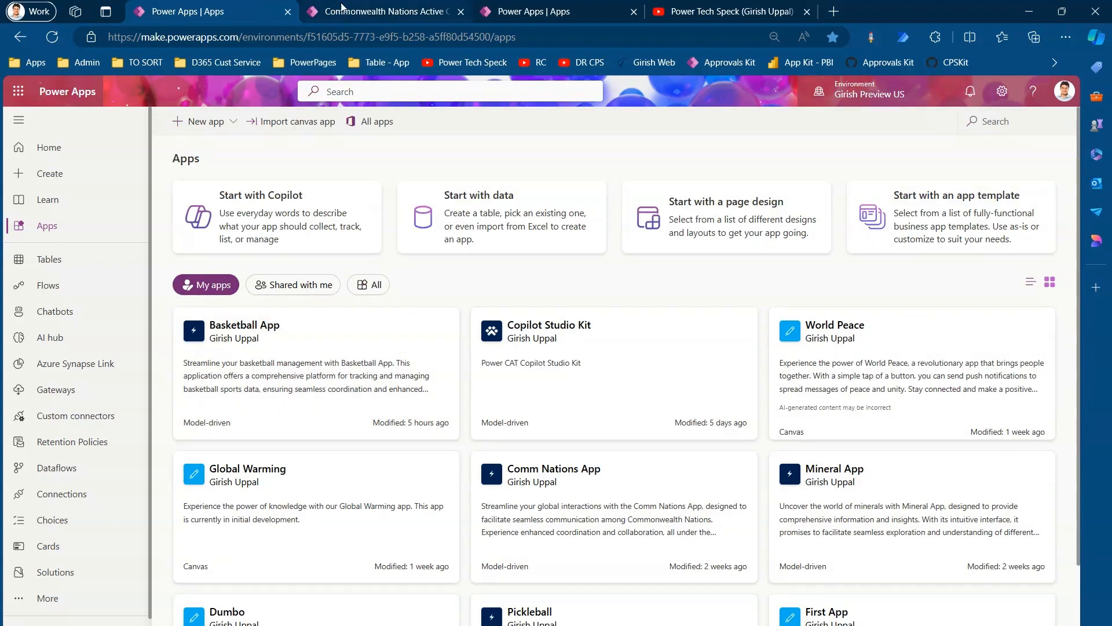
mouse_move(343, 8)
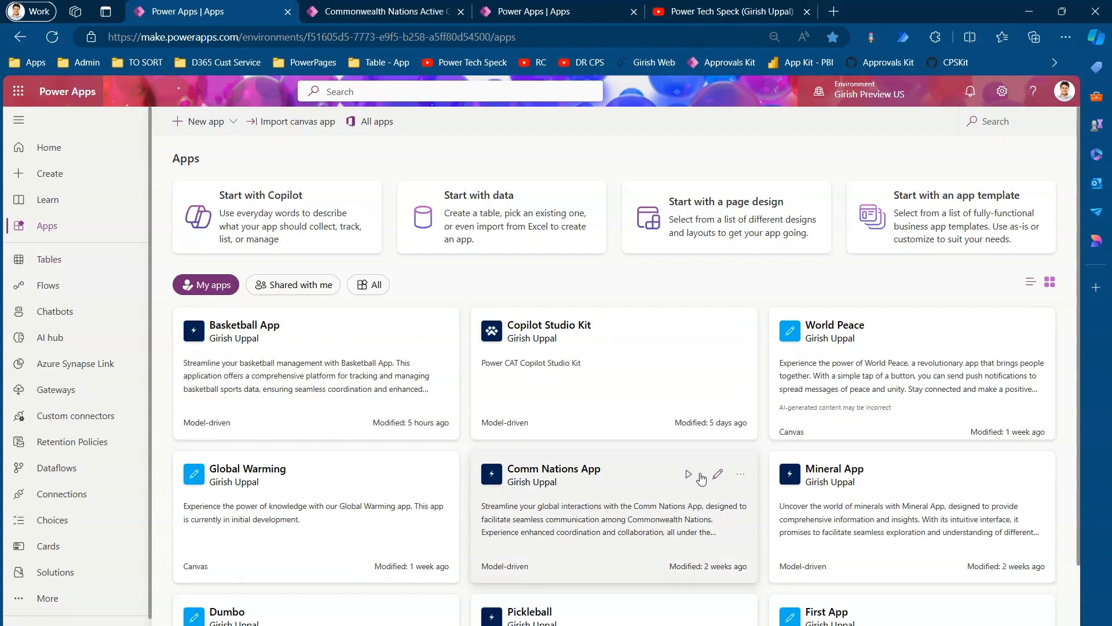
click(690, 475)
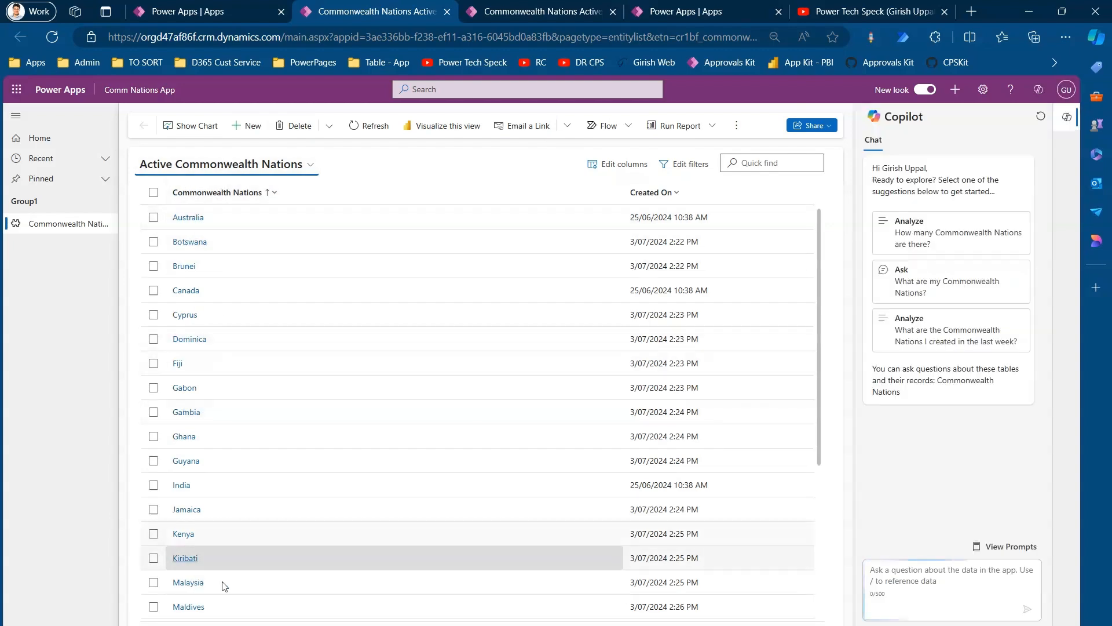
Step: Return to the Power Apps maker portal, filter the tables to custom ones and open the Commonwealth Nations table
click(238, 8)
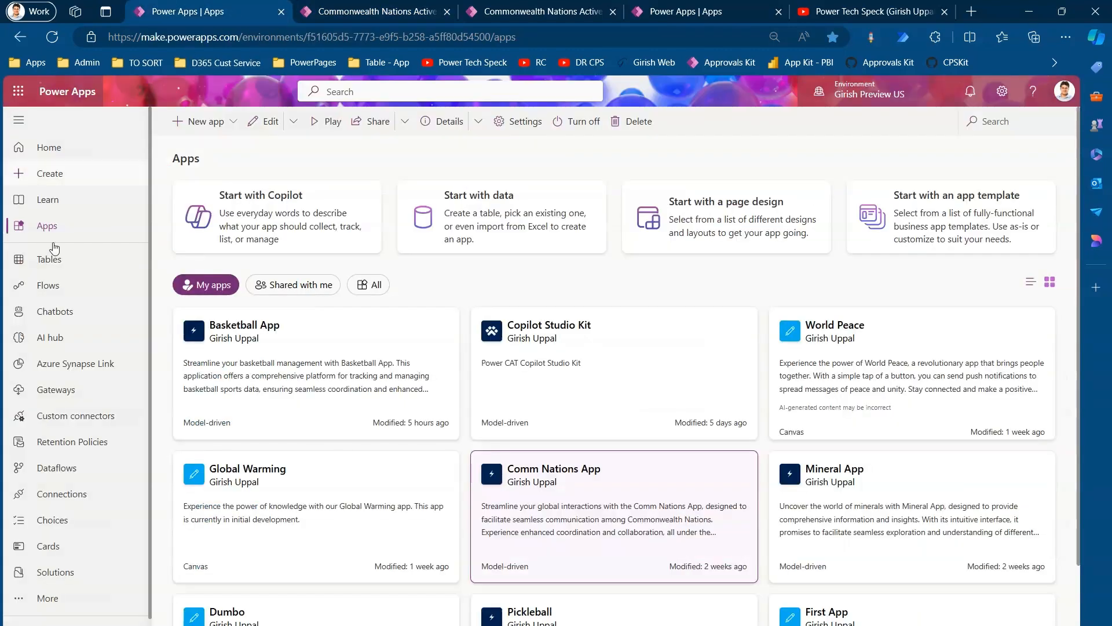
click(62, 264)
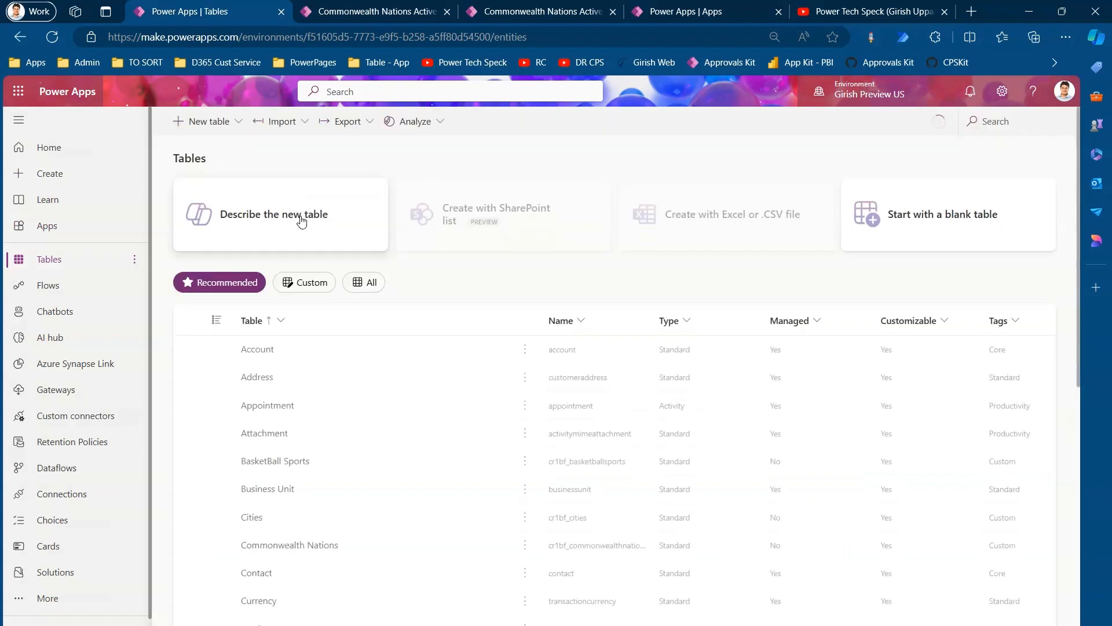
click(307, 284)
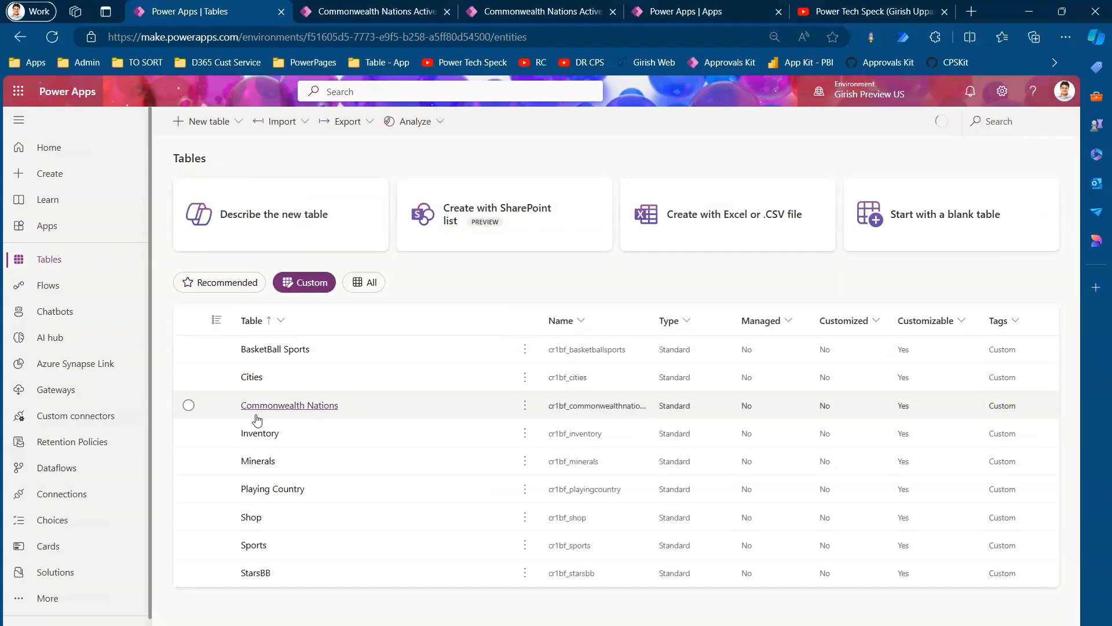
click(260, 408)
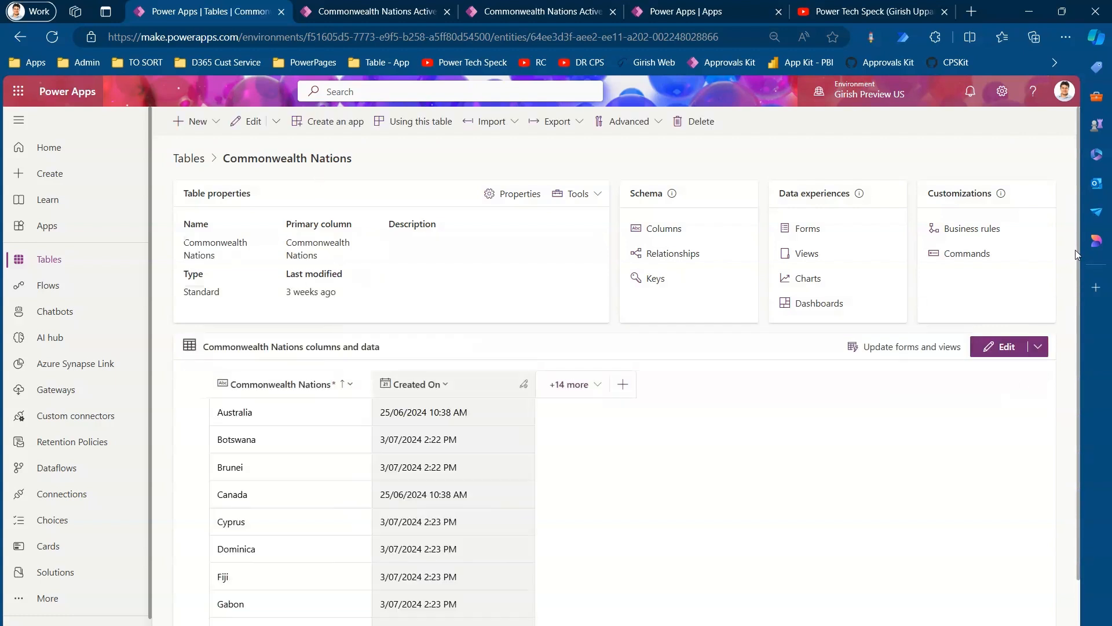
Step: Look over the Commonwealth Nations table, and list the views available for it in the running Comm Nations App
drag(1077, 255, 1087, 318)
click(1059, 407)
click(353, 12)
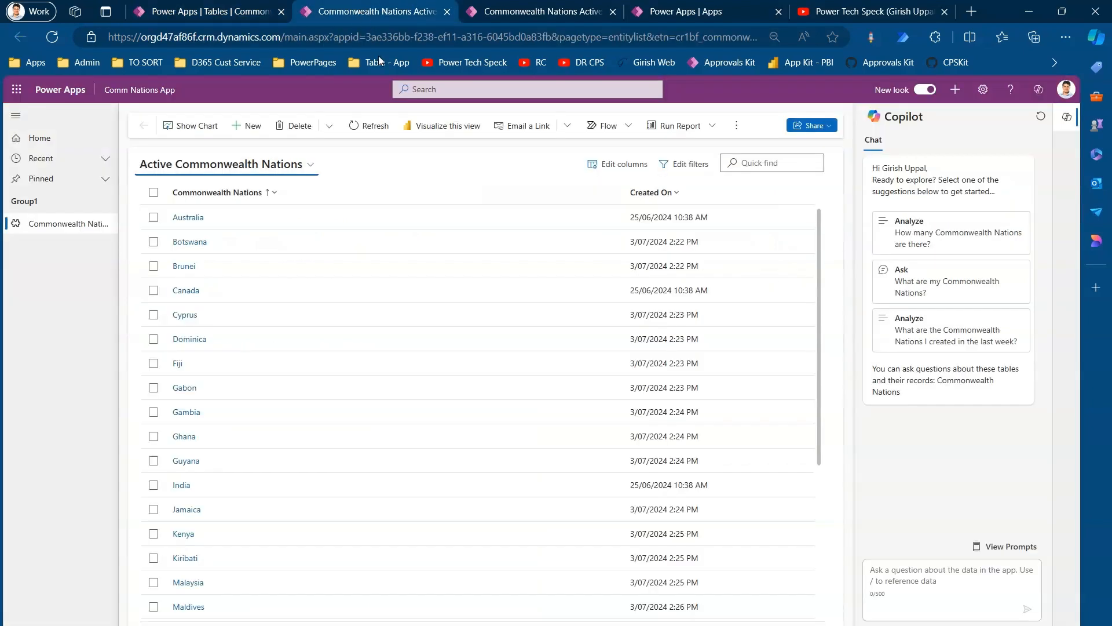
click(311, 165)
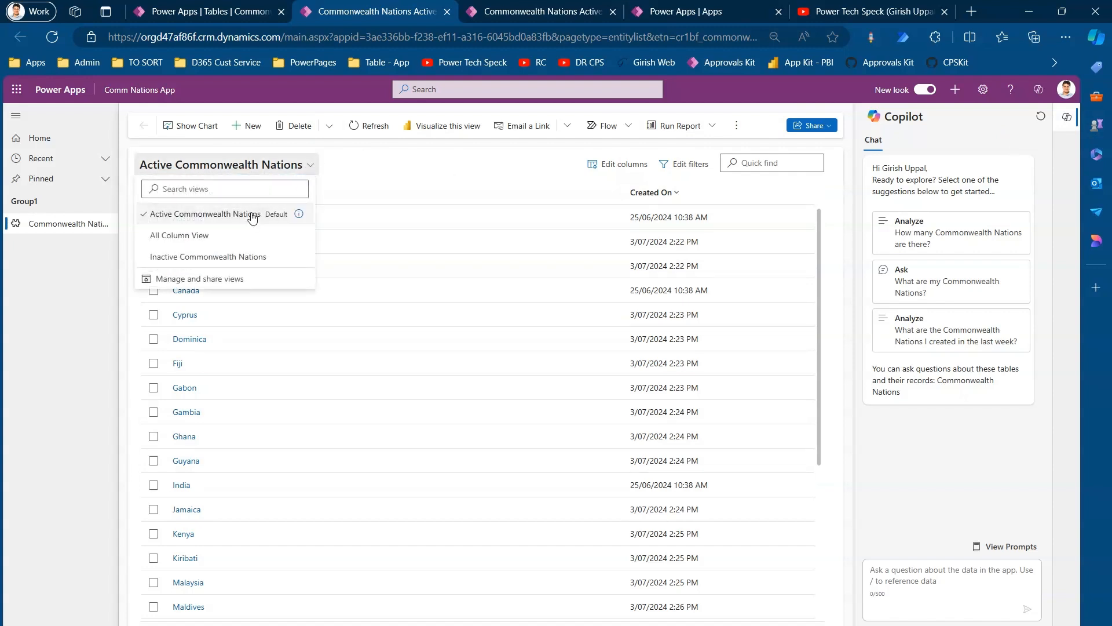
Step: In the maker portal, create a new Commonwealth Nations view named with the maker's first name followed by "View"
click(197, 13)
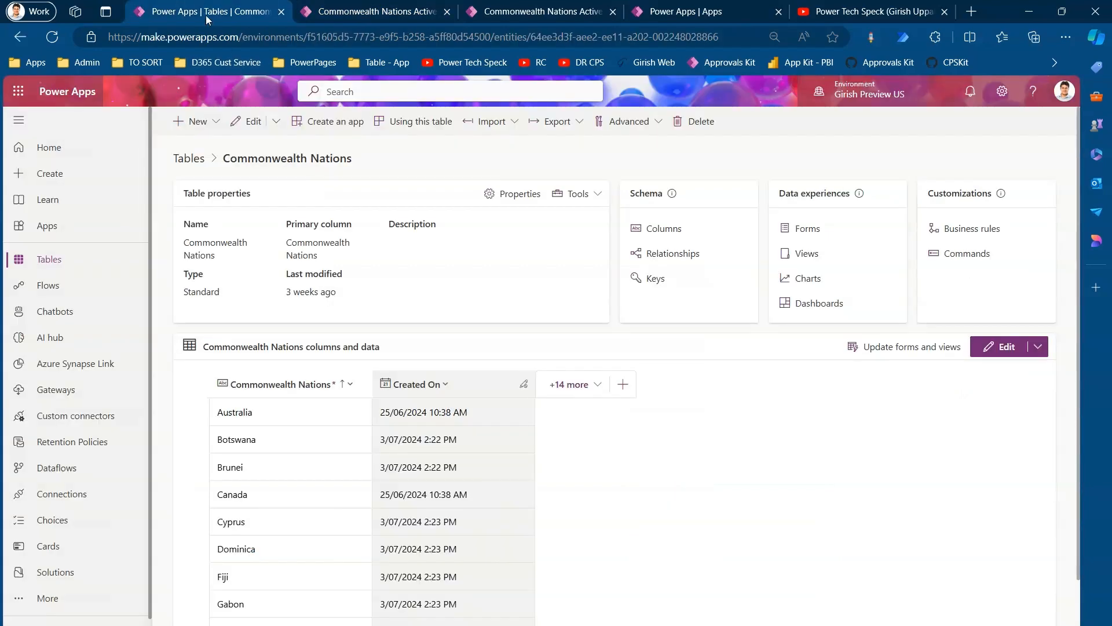
click(807, 255)
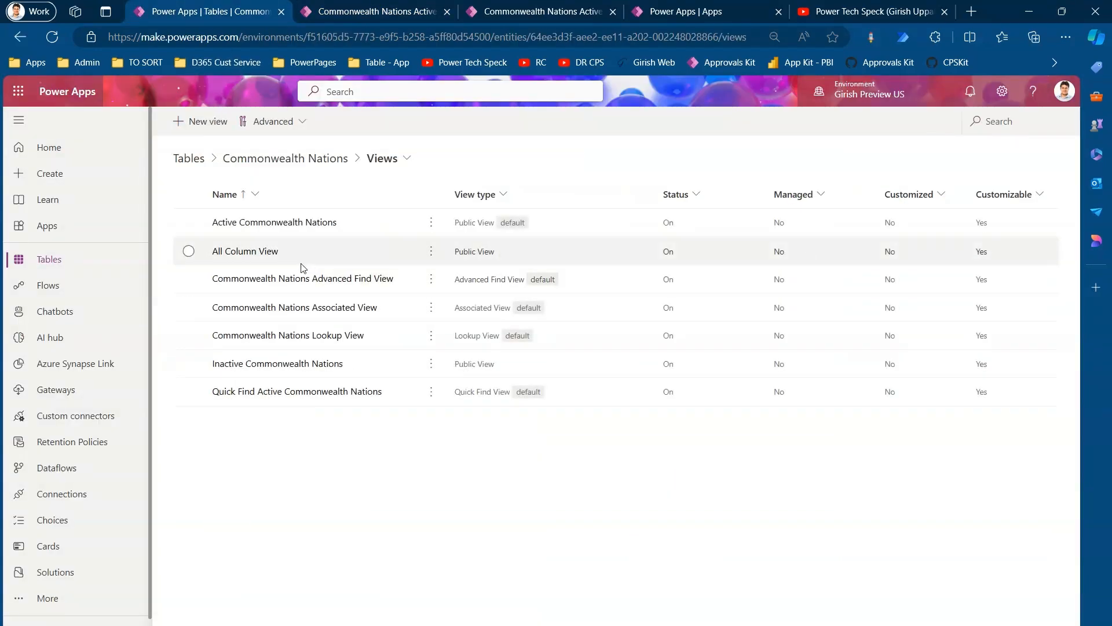
click(200, 121)
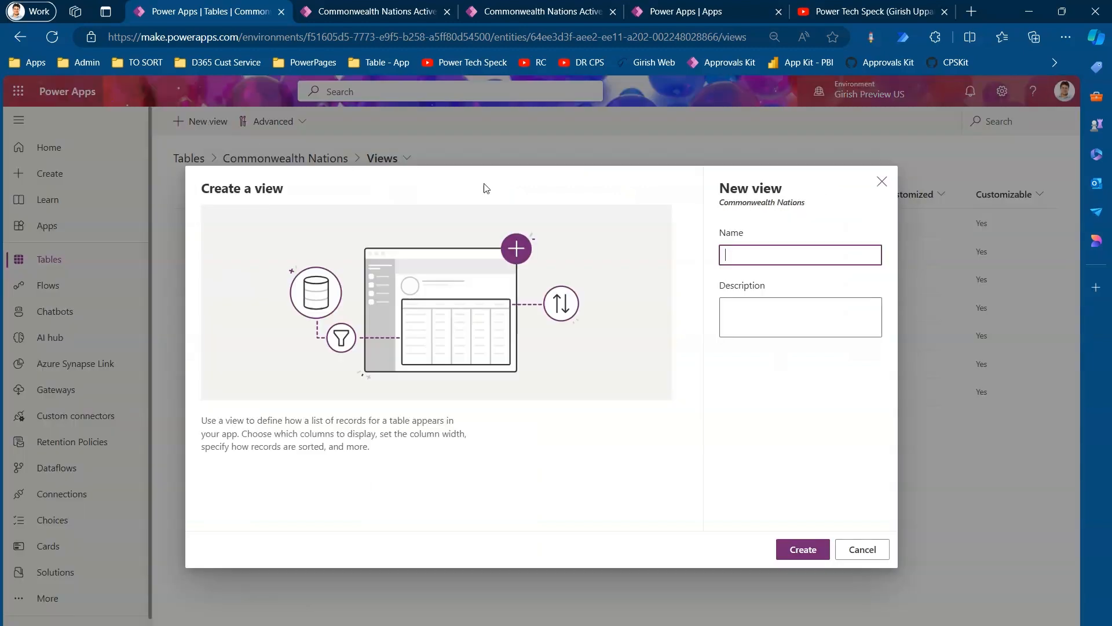
text(Girish View)
click(818, 555)
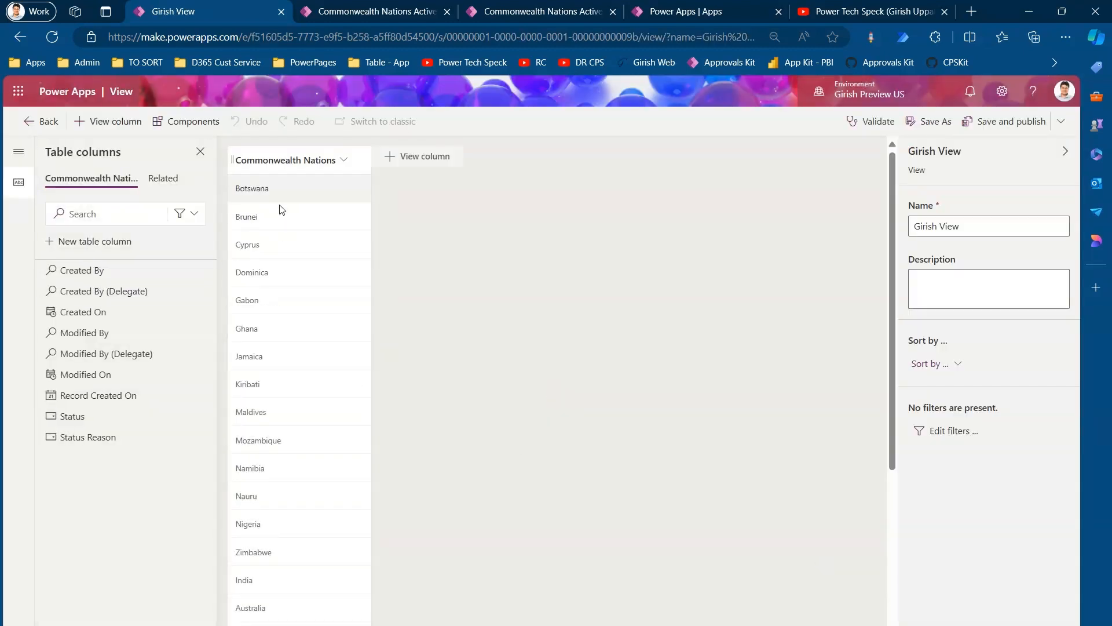
Step: Add Created By, Created On, Modified By, Modified On, Status and Status Reason to the view, and save and publish it
click(75, 270)
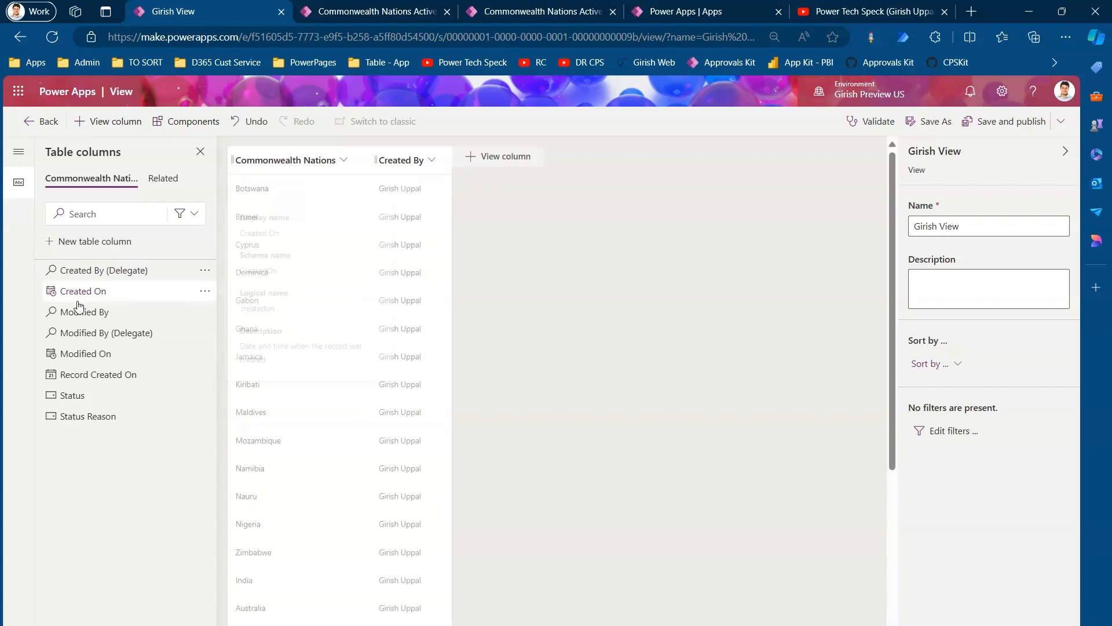
click(79, 298)
click(84, 291)
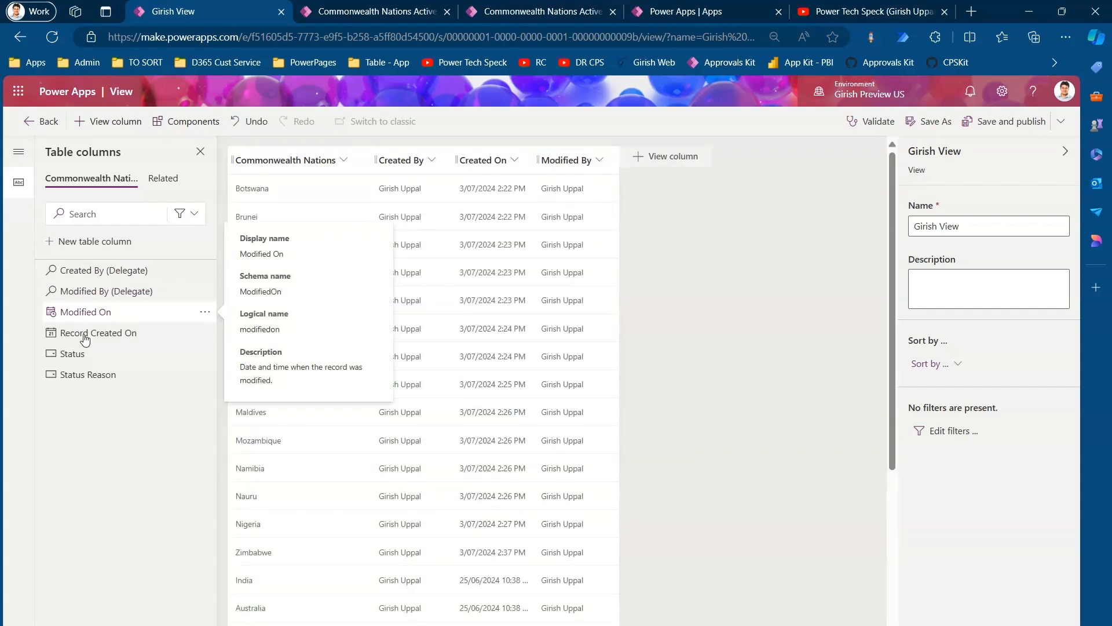
click(81, 313)
click(78, 334)
click(78, 336)
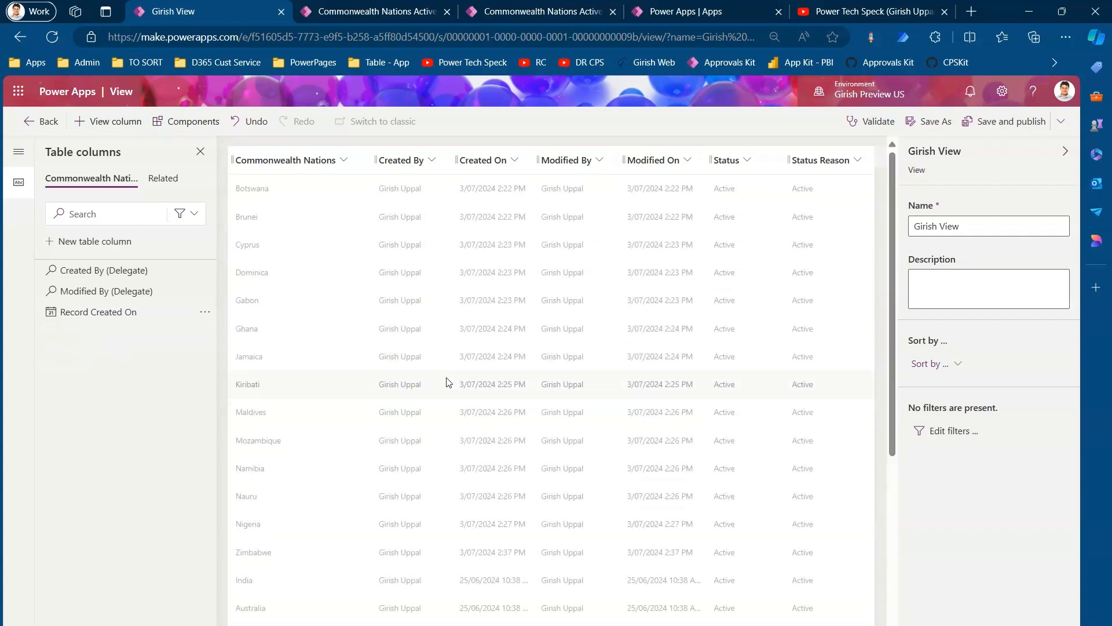
click(1007, 126)
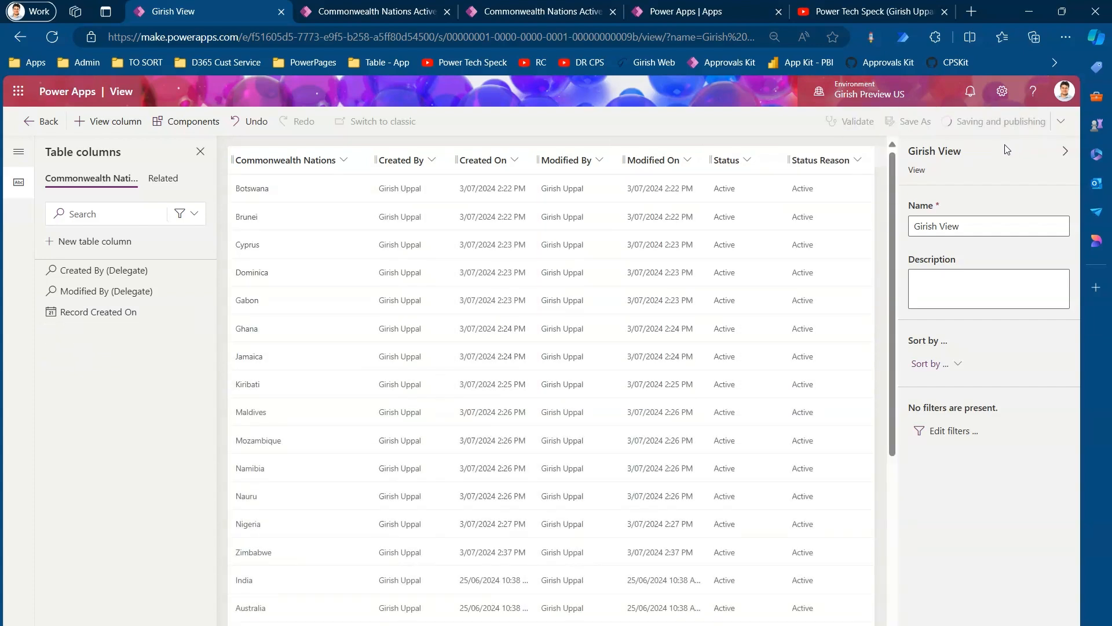
Step: Reload the Comm Nations App, switch the list to the newly published view and collapse the Copilot pane
click(360, 9)
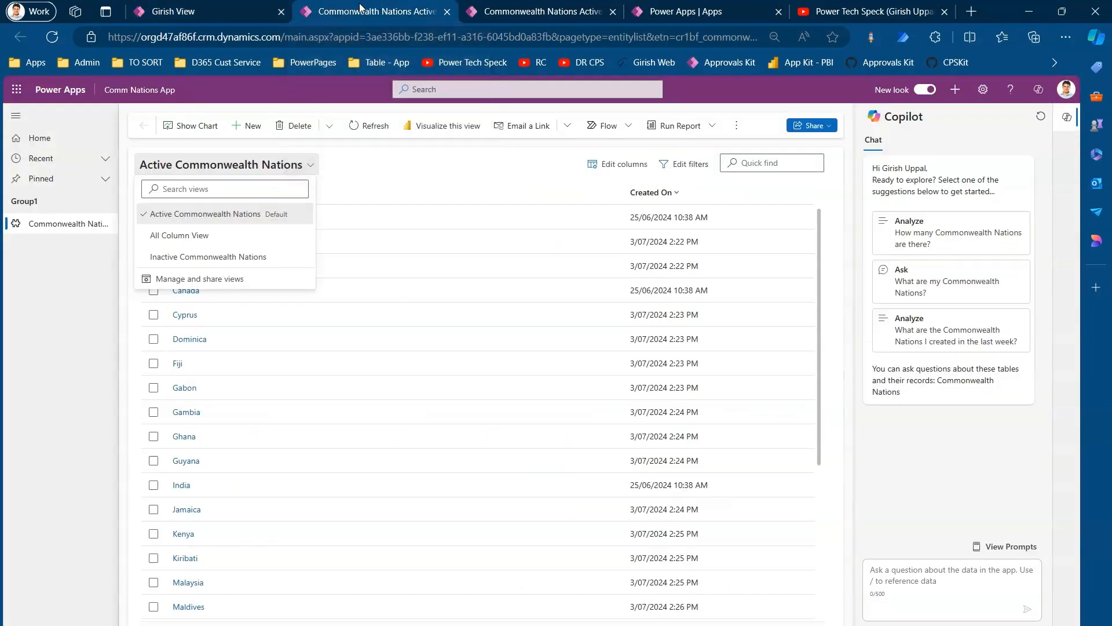
click(52, 44)
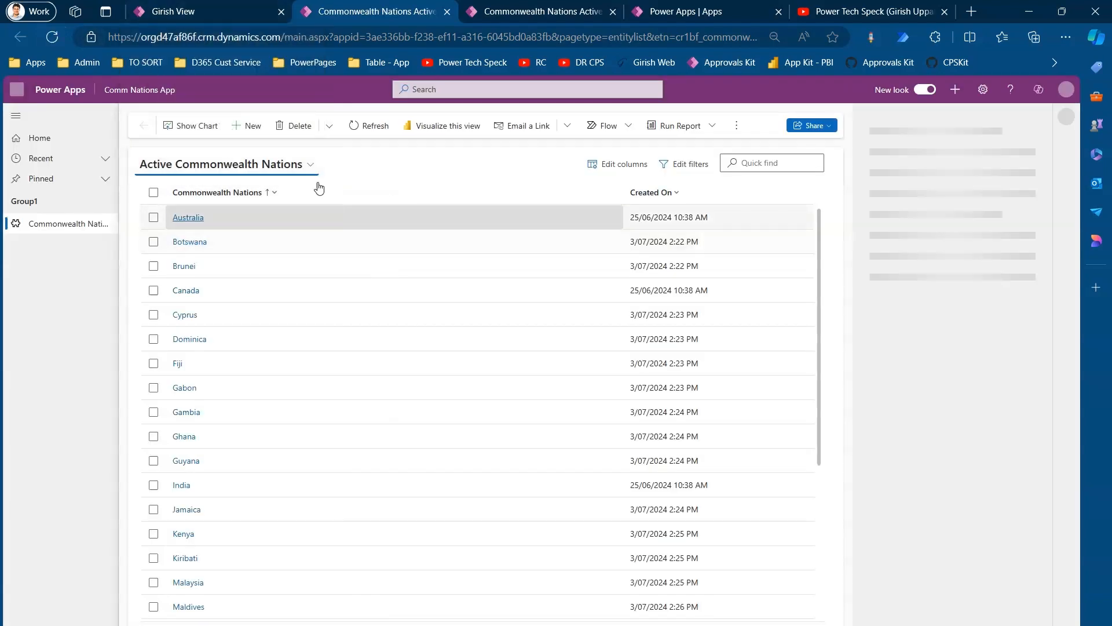
click(313, 167)
click(207, 256)
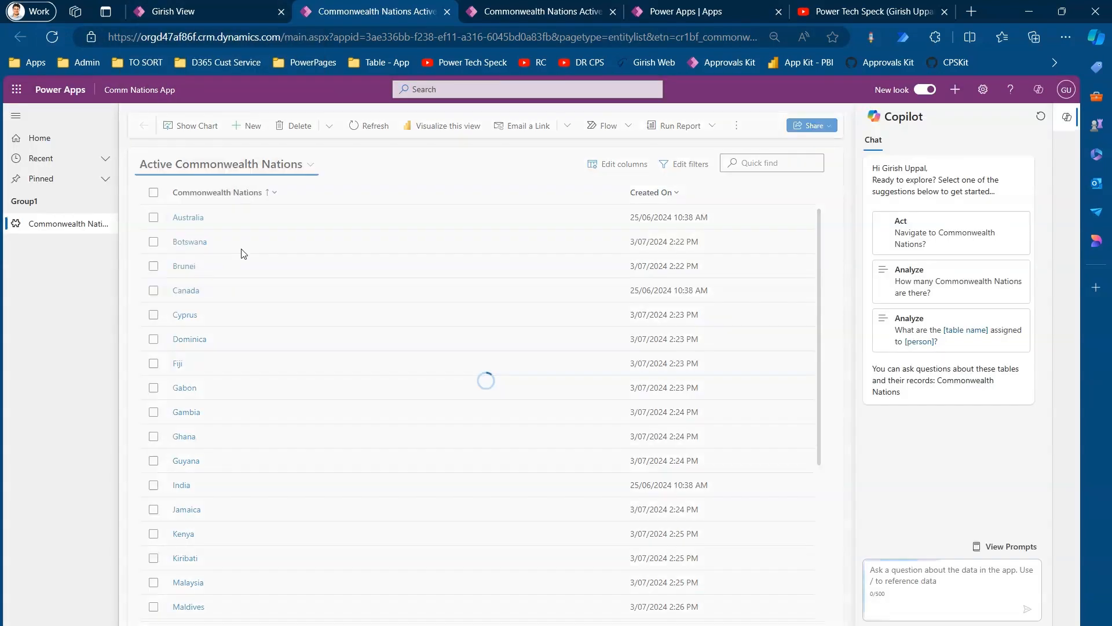
click(1067, 116)
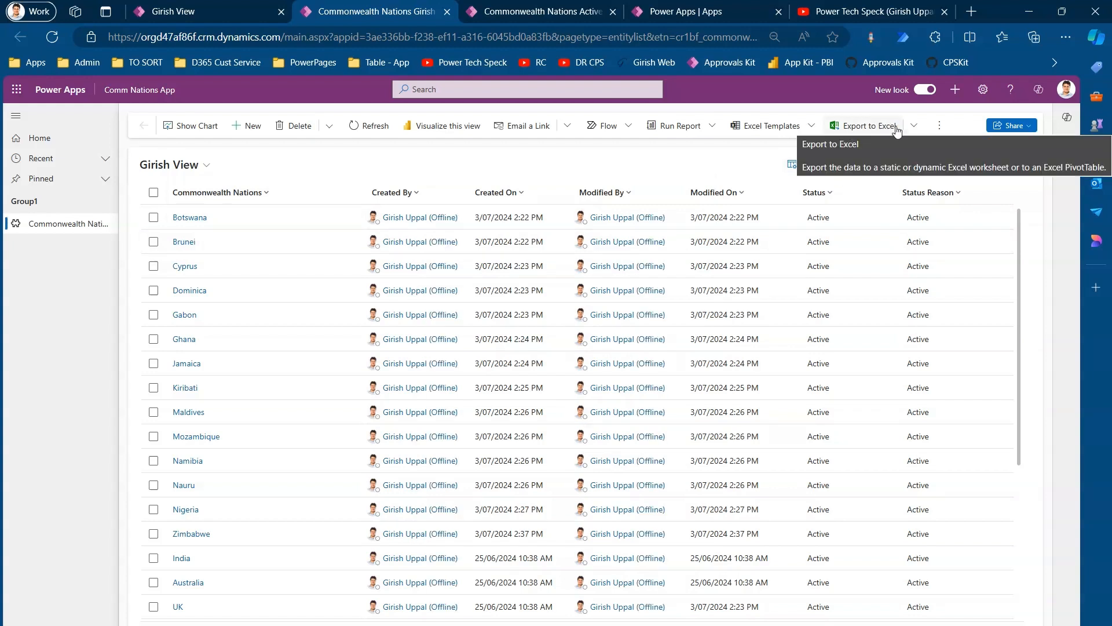
Step: List the Excel export options for the current view and look over its records
click(914, 126)
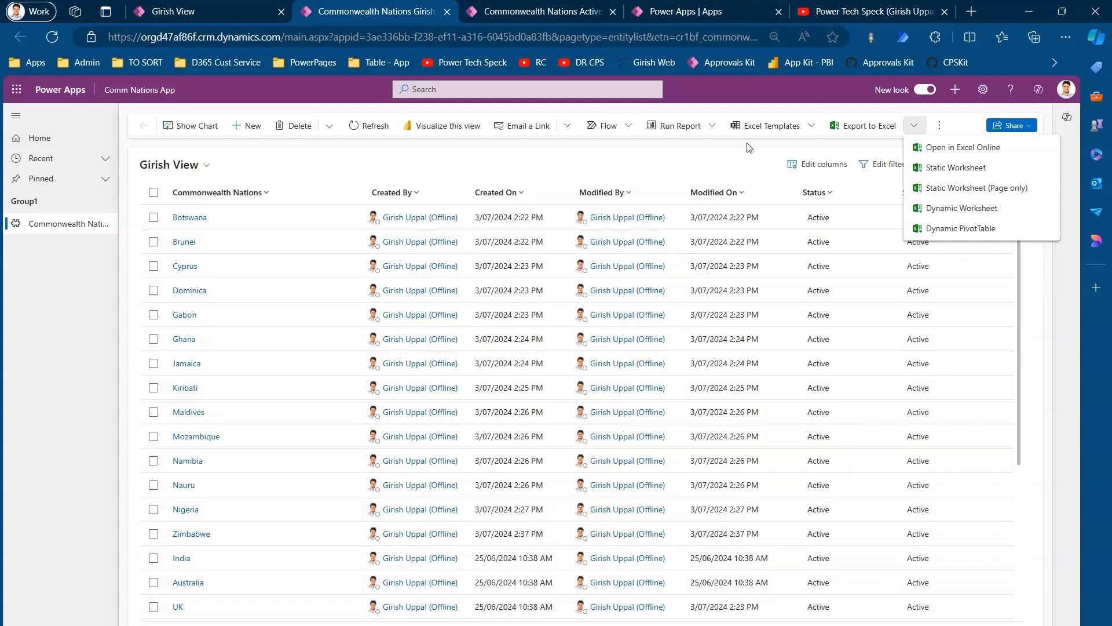
click(720, 147)
drag(1017, 259, 1073, 196)
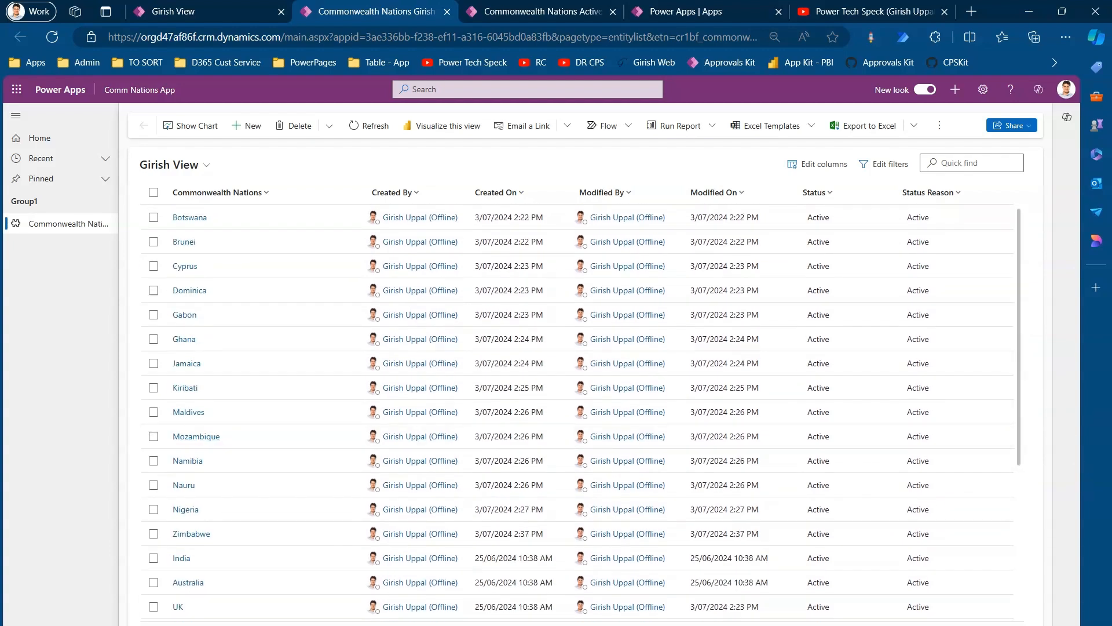
drag(1017, 306, 1041, 217)
Step: Check the records-per-page choices in the personal options without saving, and review the description of the page-only static worksheet export
click(983, 90)
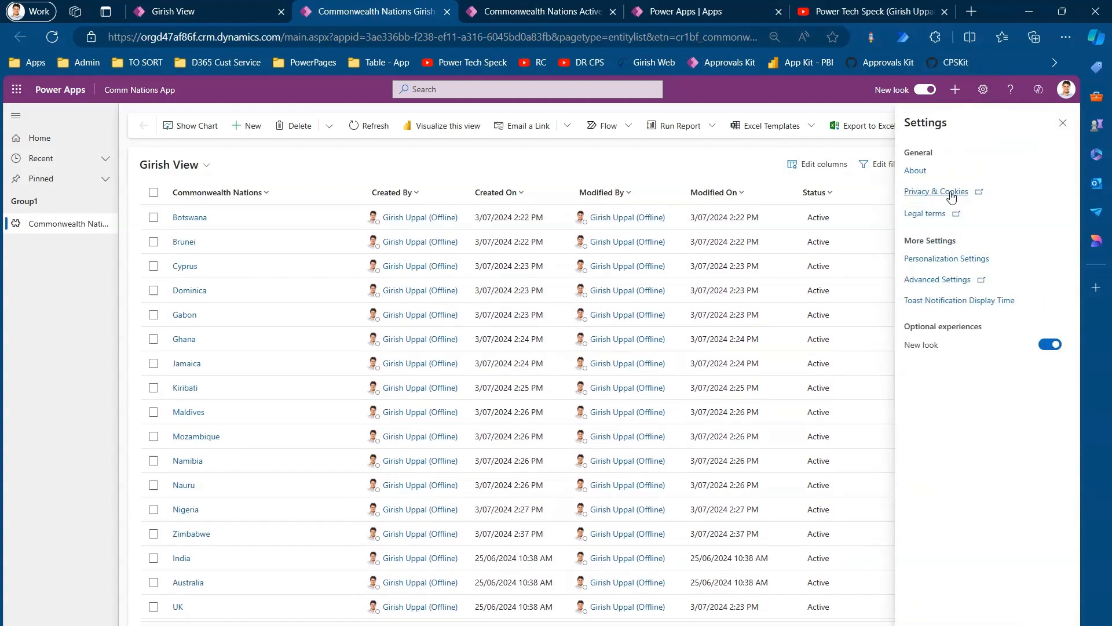
click(943, 259)
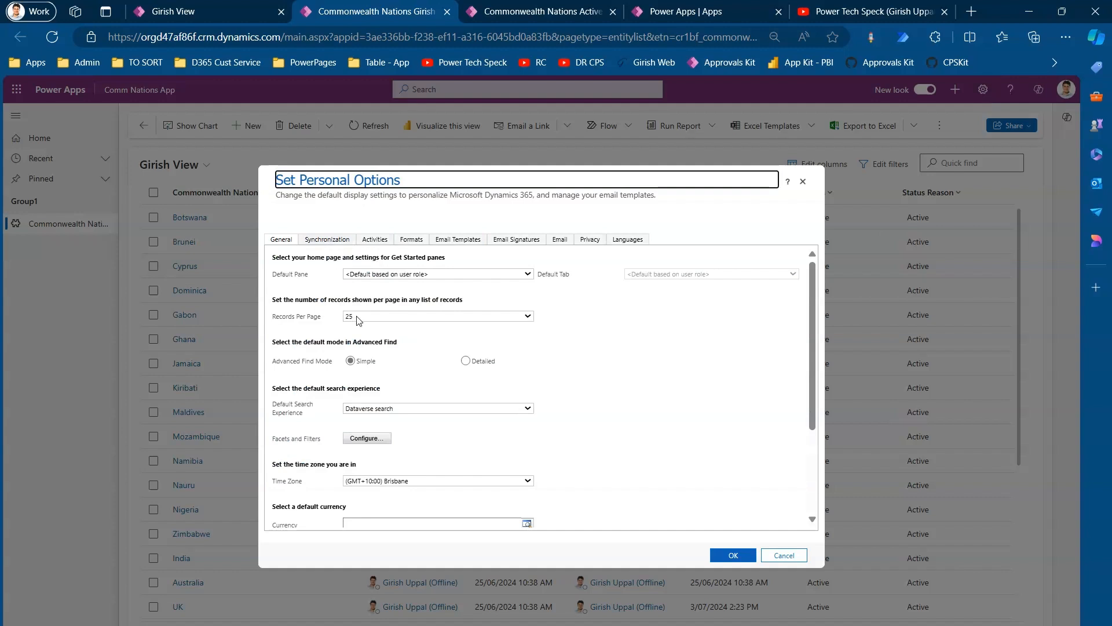
click(359, 321)
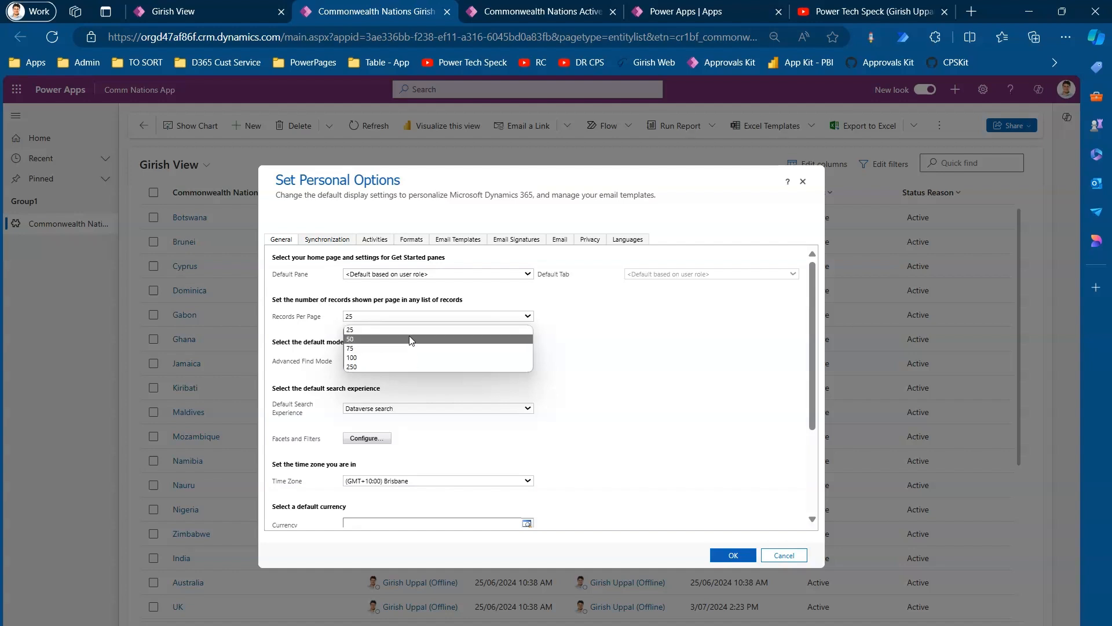
click(642, 318)
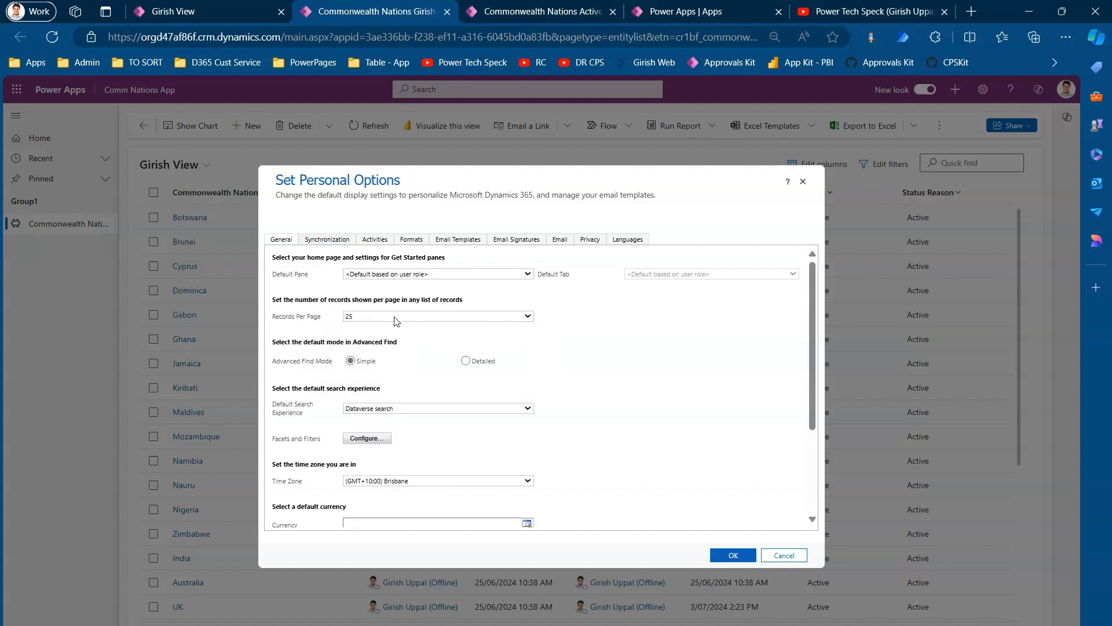
click(769, 554)
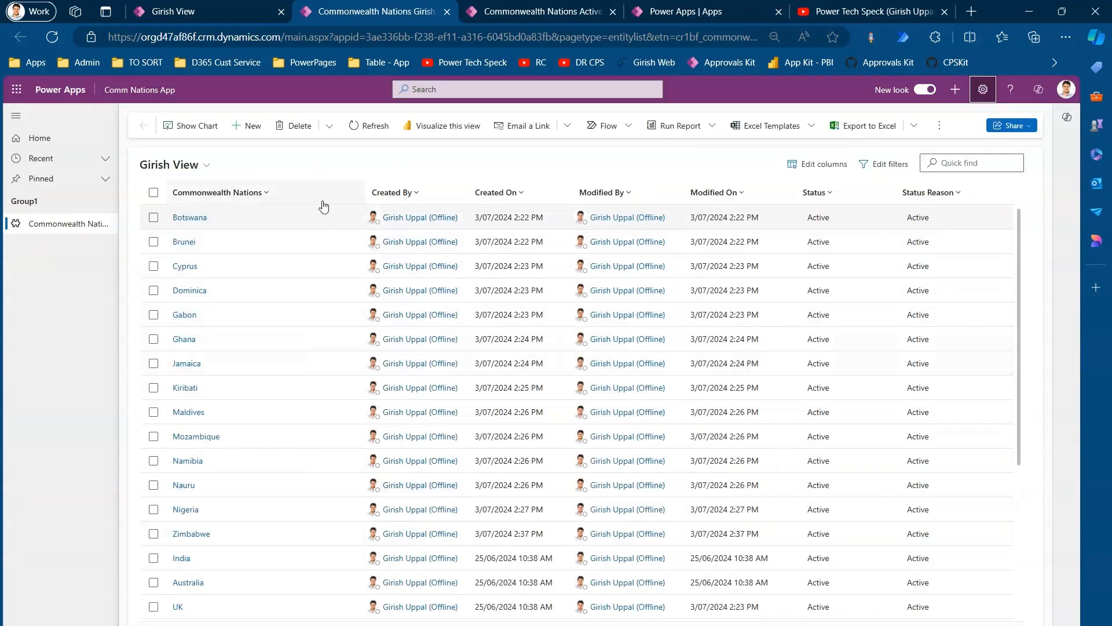
click(913, 129)
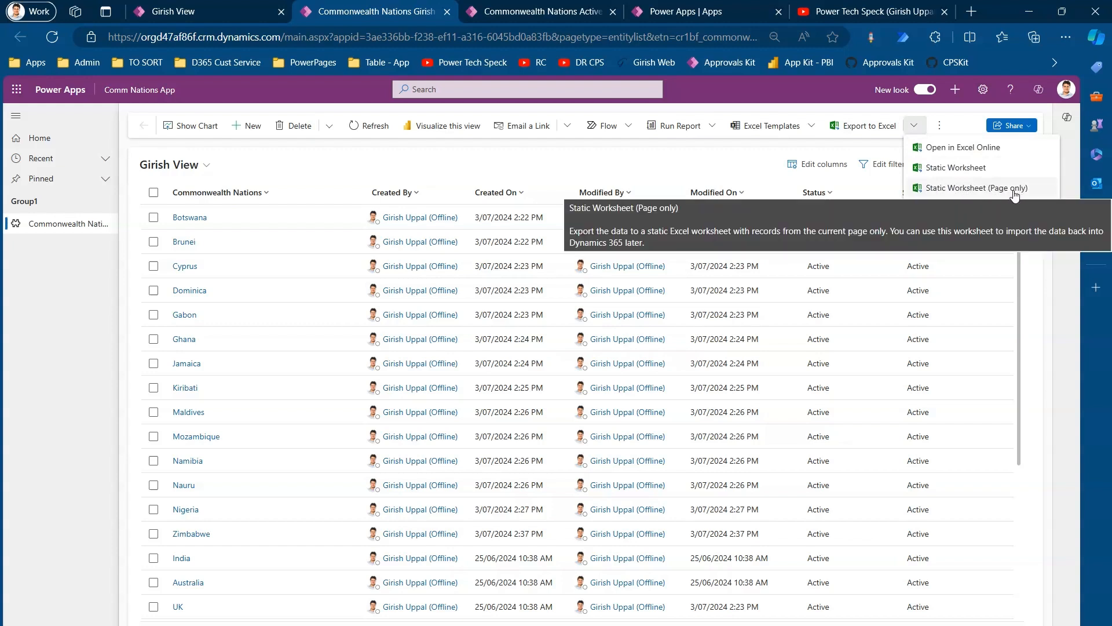
click(767, 152)
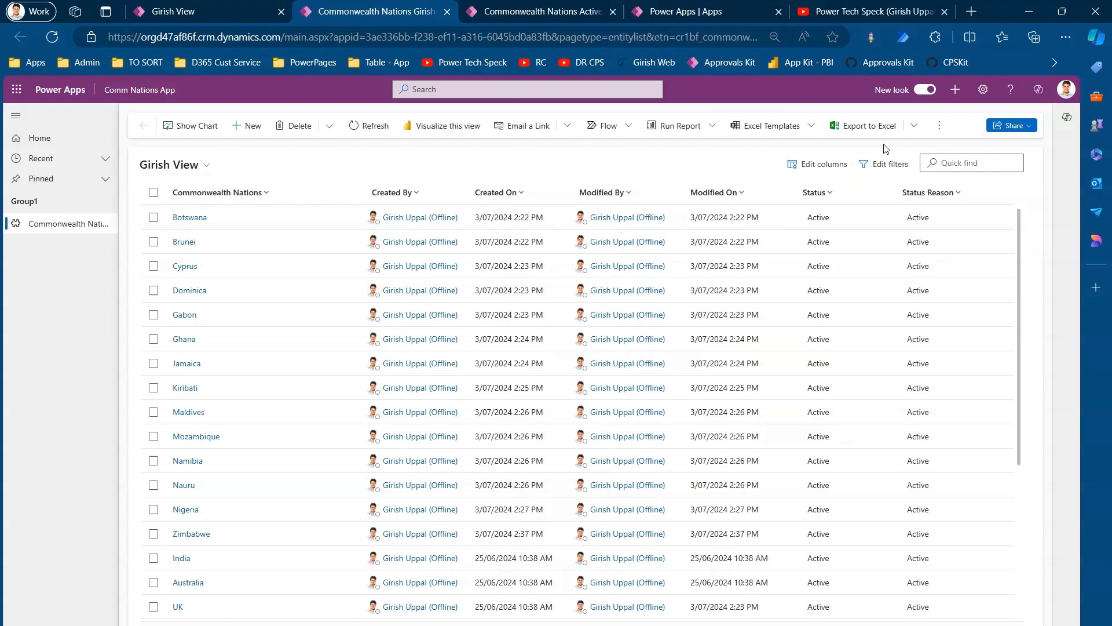
Step: Open the view's data in Excel Online, save it back to the app and track the submitted import
click(914, 126)
click(978, 148)
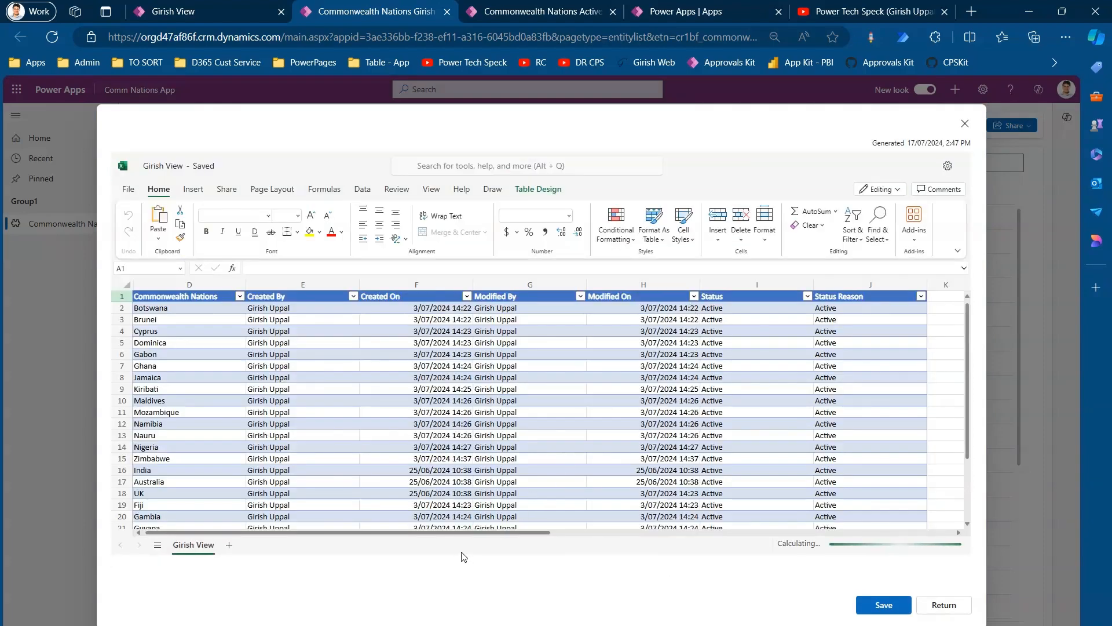
mouse_move(508, 531)
mouse_down()
mouse_move(725, 532)
mouse_move(508, 532)
mouse_up()
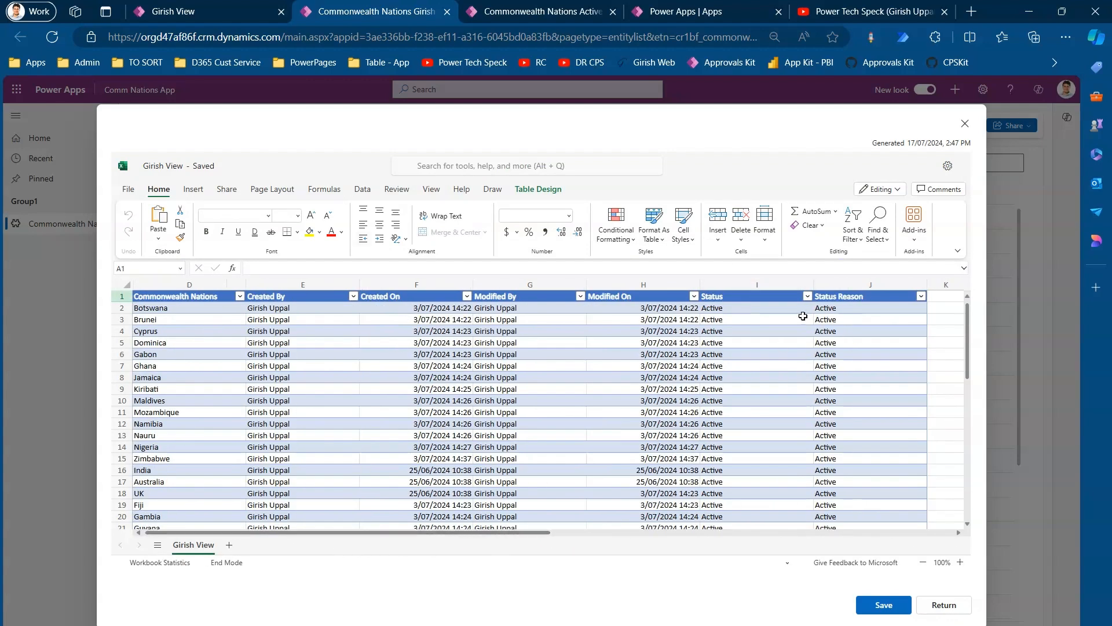
click(882, 606)
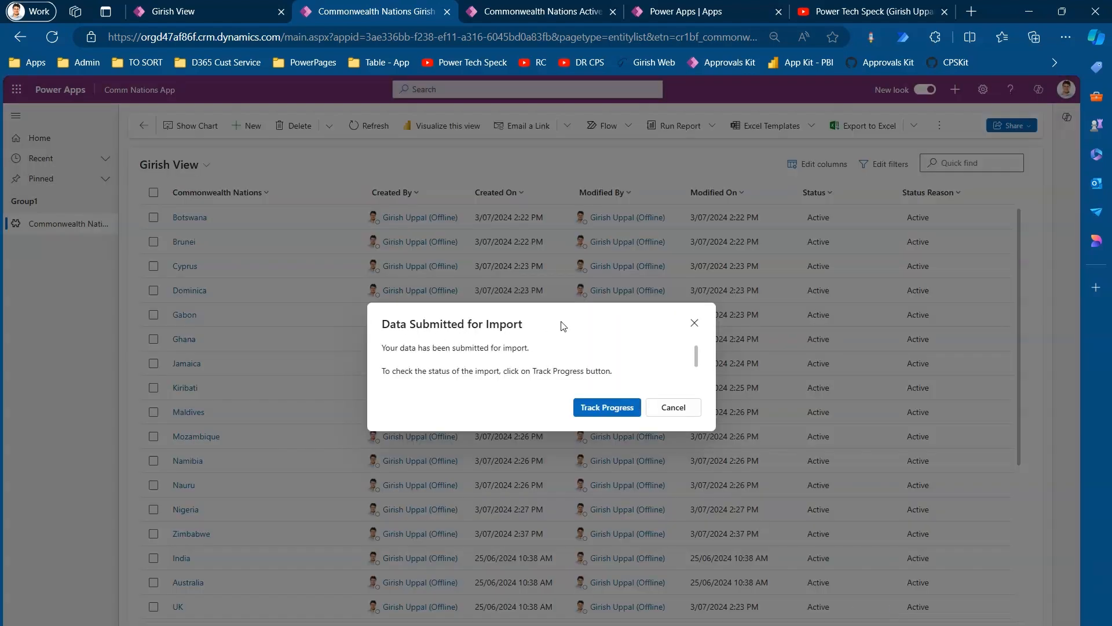
click(604, 408)
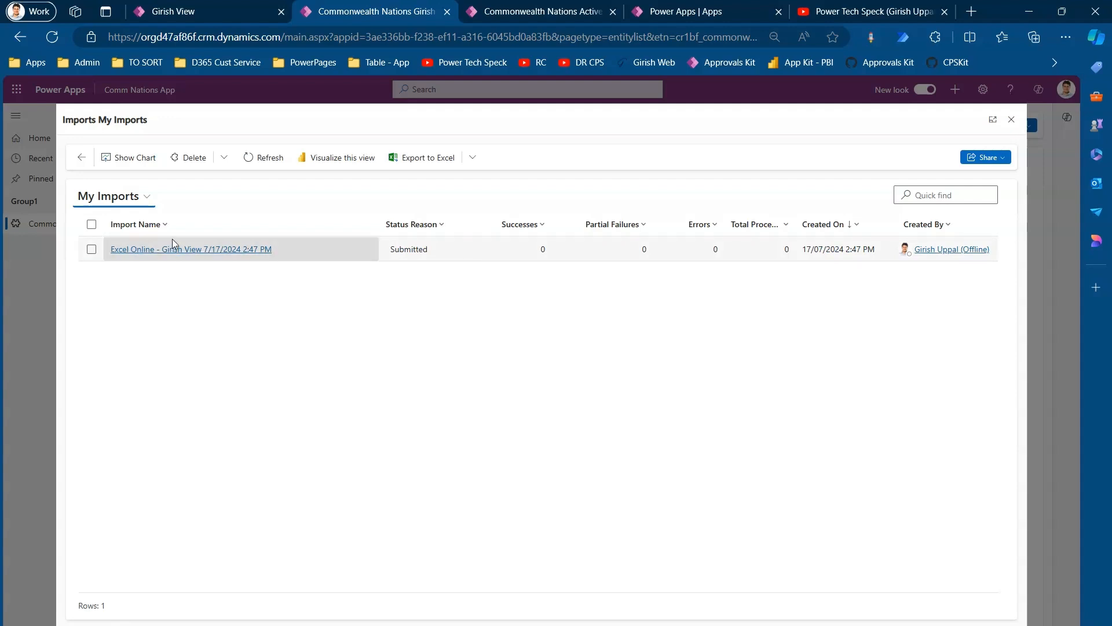
click(1013, 118)
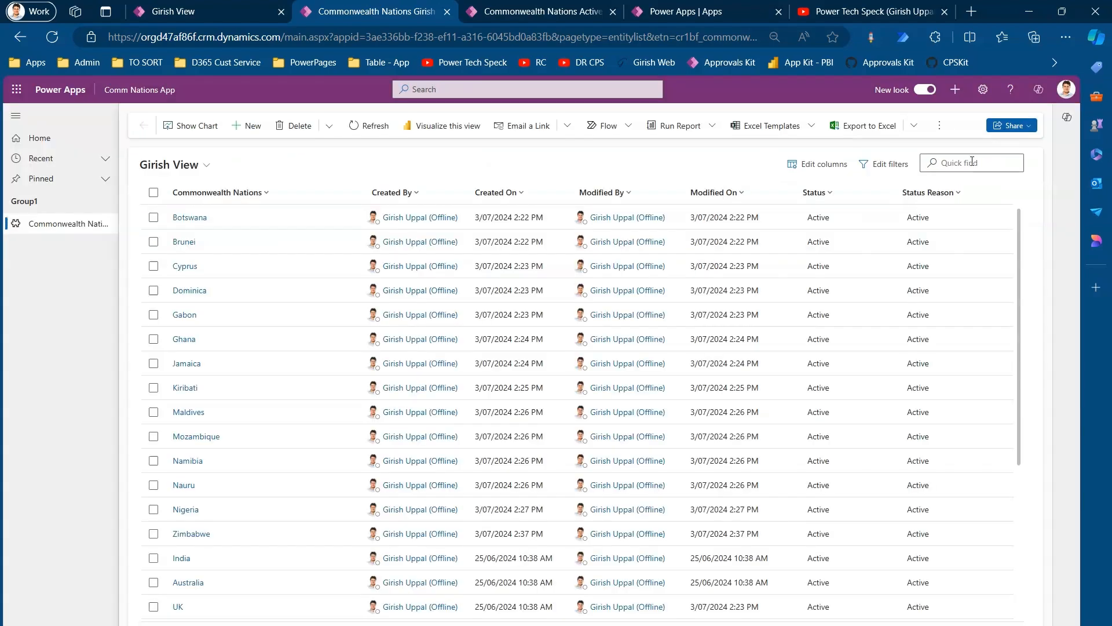
Step: Export the view as a Static Worksheet, view the downloaded workbook from the Downloads folder, and return to the app
click(913, 126)
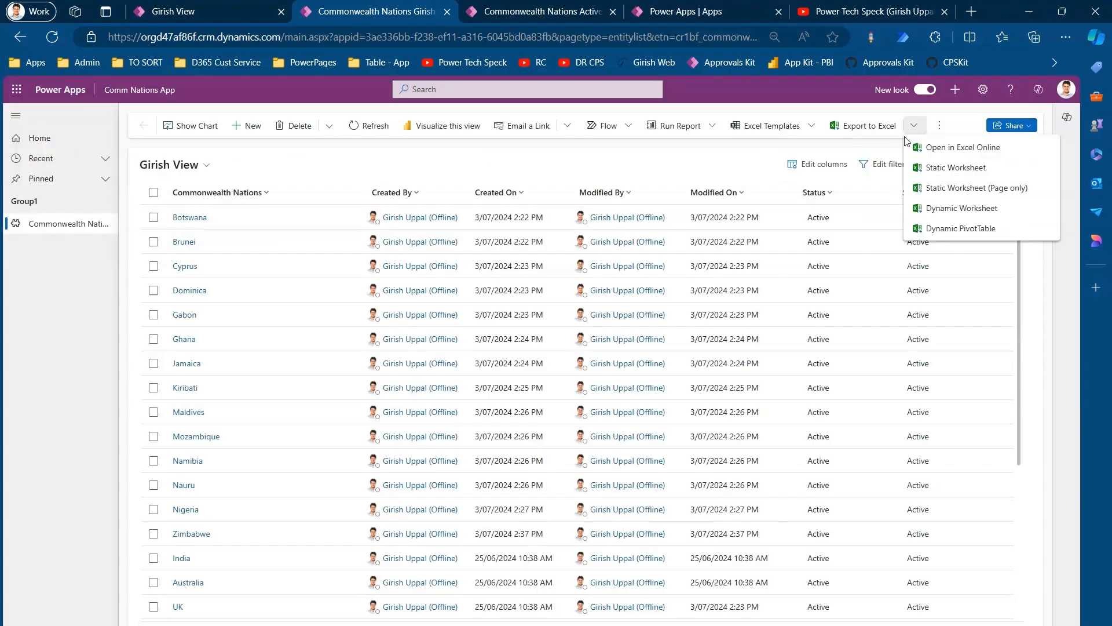
click(948, 168)
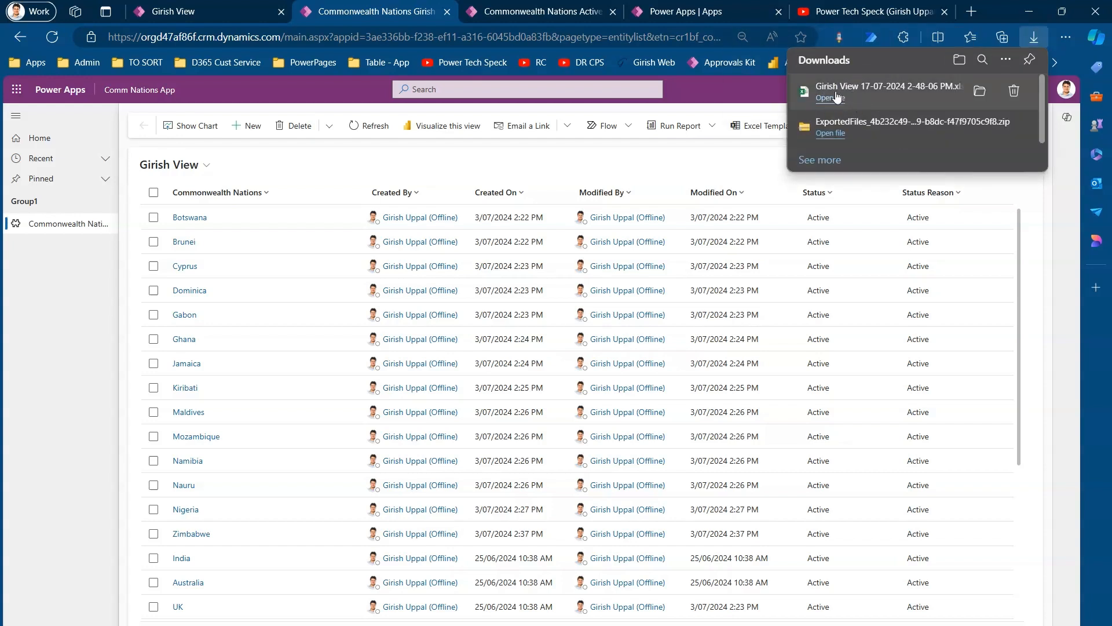
click(978, 91)
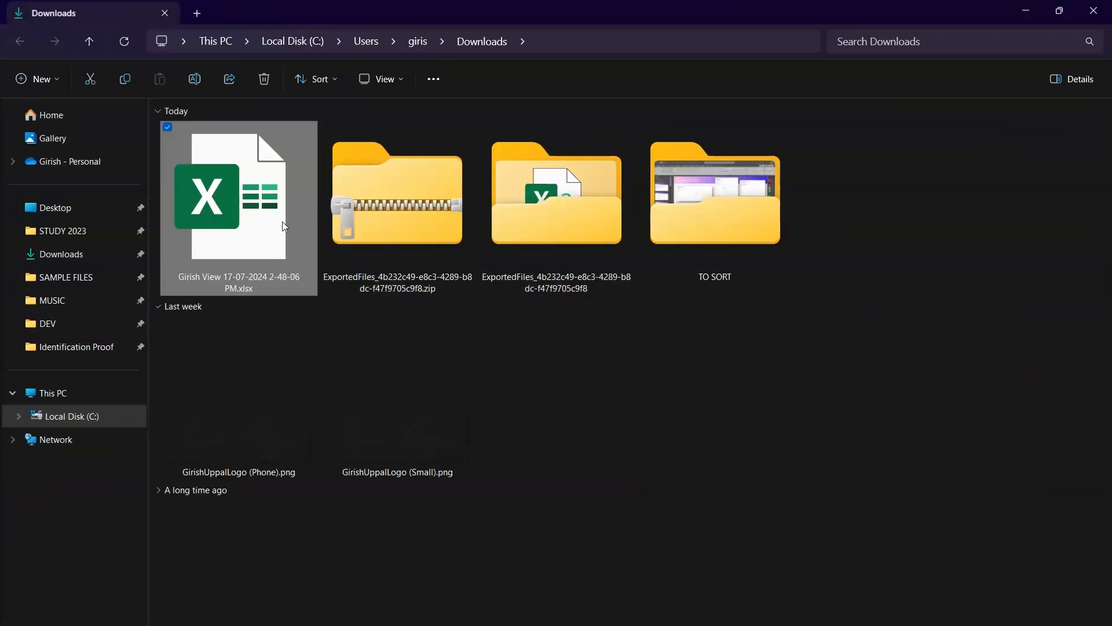
double_click(228, 214)
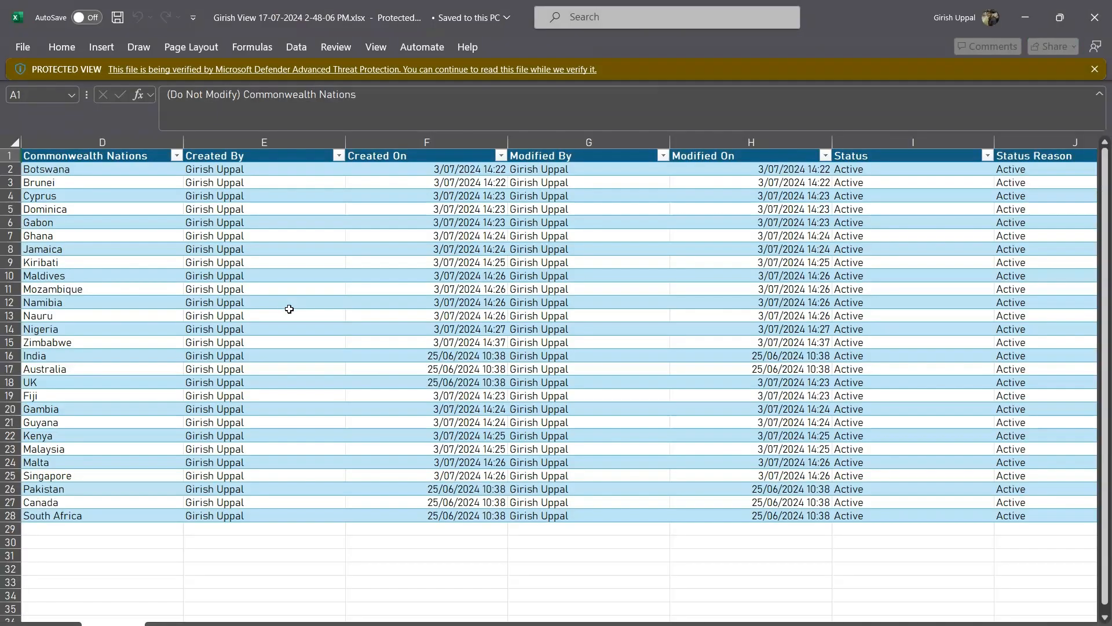
mouse_move(774, 625)
mouse_down()
mouse_move(811, 625)
mouse_move(772, 625)
mouse_up()
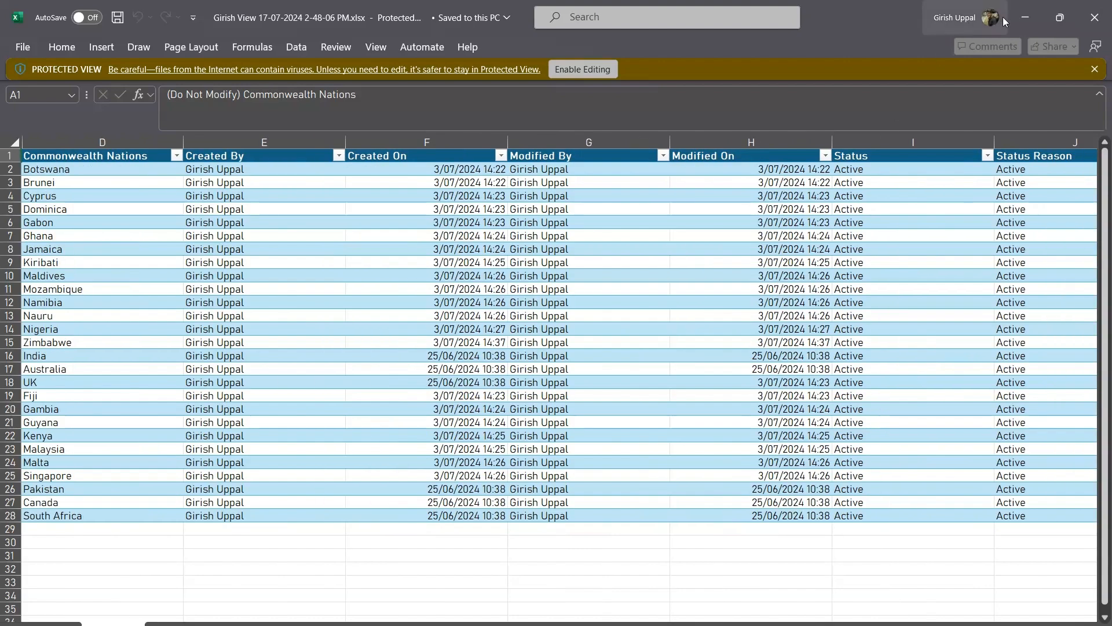
click(1026, 18)
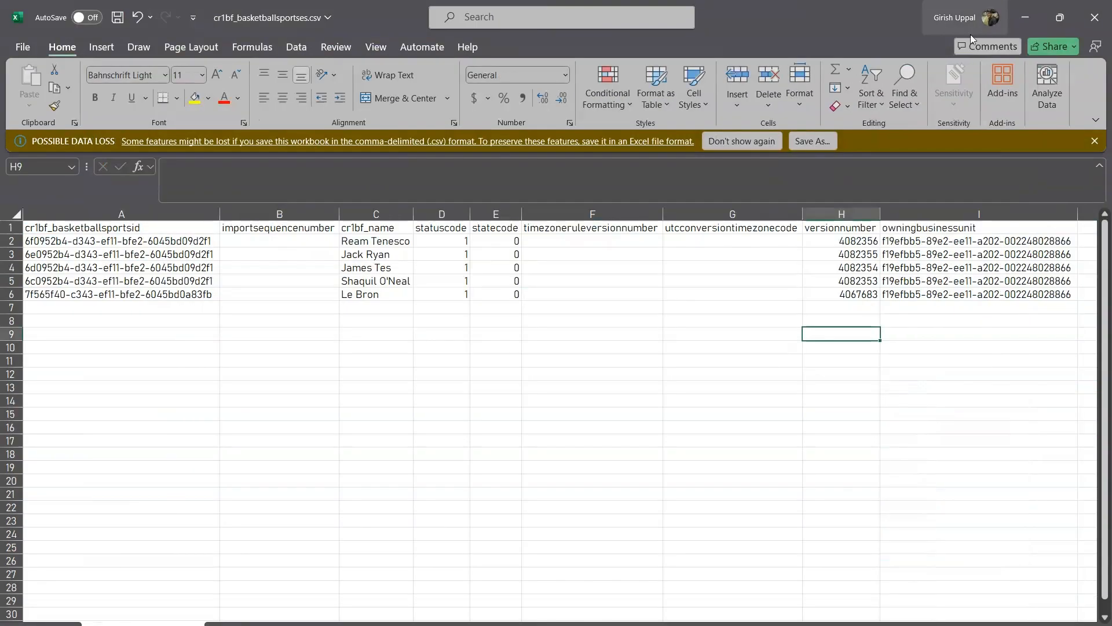
click(1026, 18)
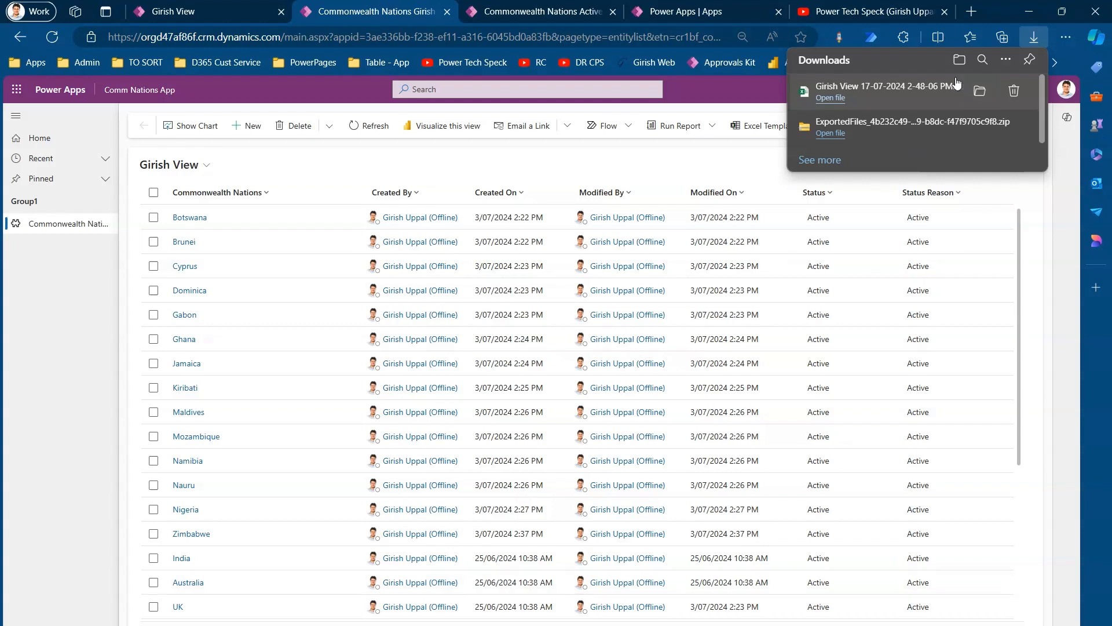
click(693, 155)
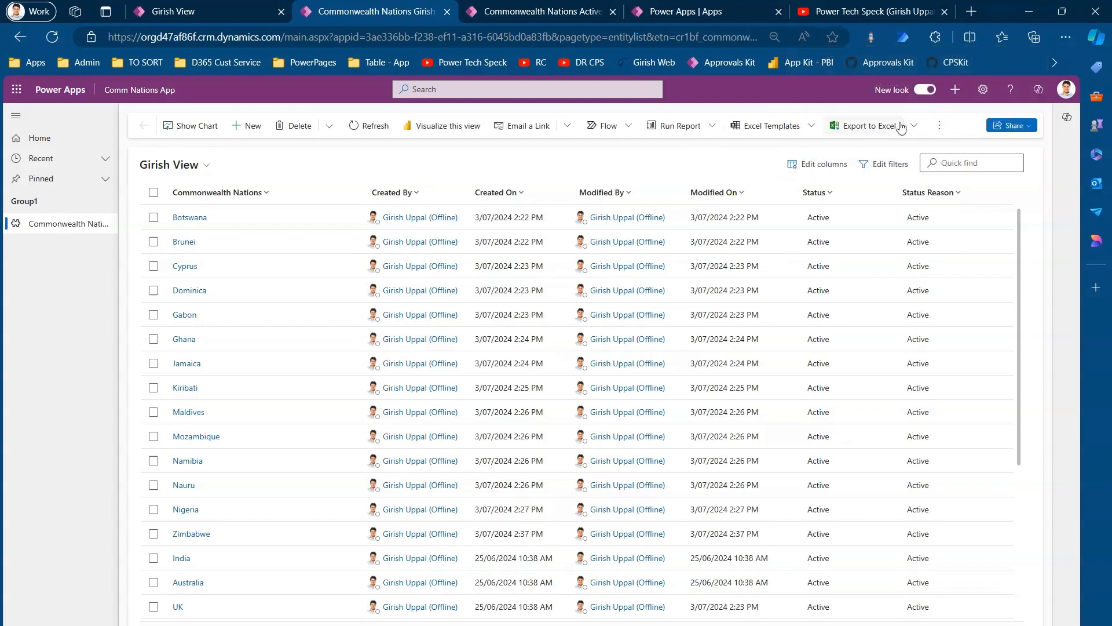
Step: Export the view as a Static Worksheet (Page only) and open the downloaded workbook
click(915, 126)
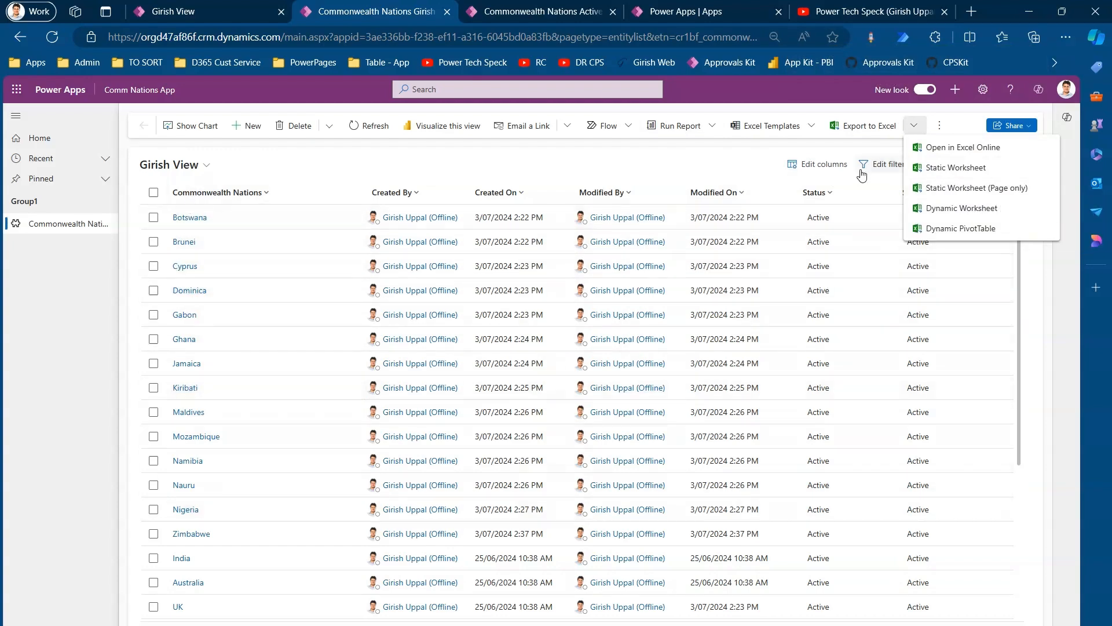
click(963, 188)
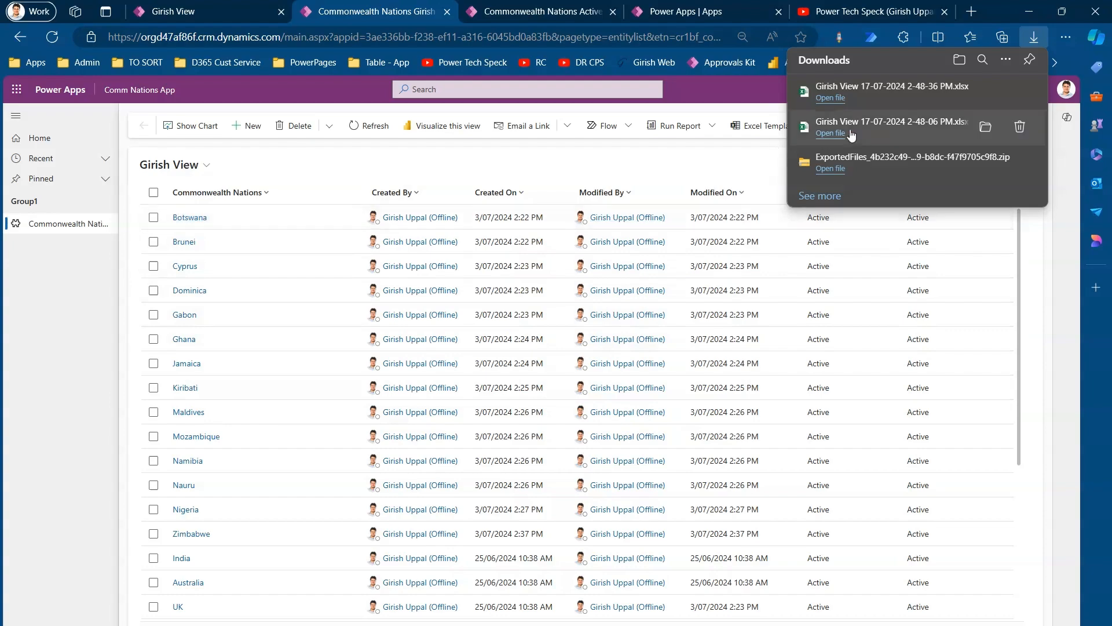
click(836, 100)
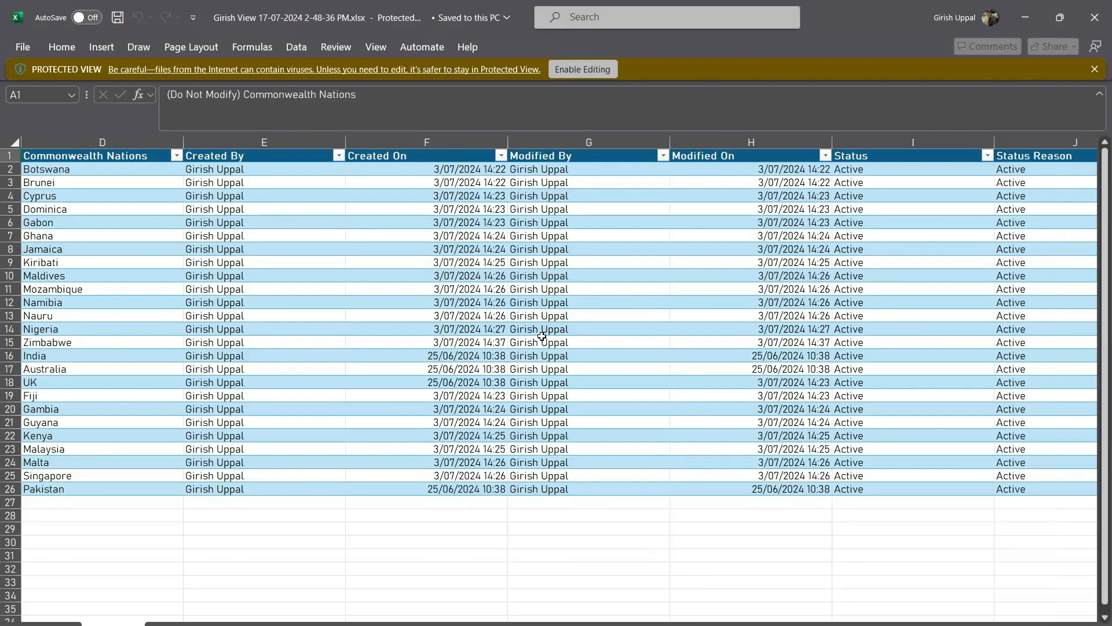
Step: Compare the Commonwealth Nations column of the page-only workbook with that of the full static workbook, and return to the app
click(229, 341)
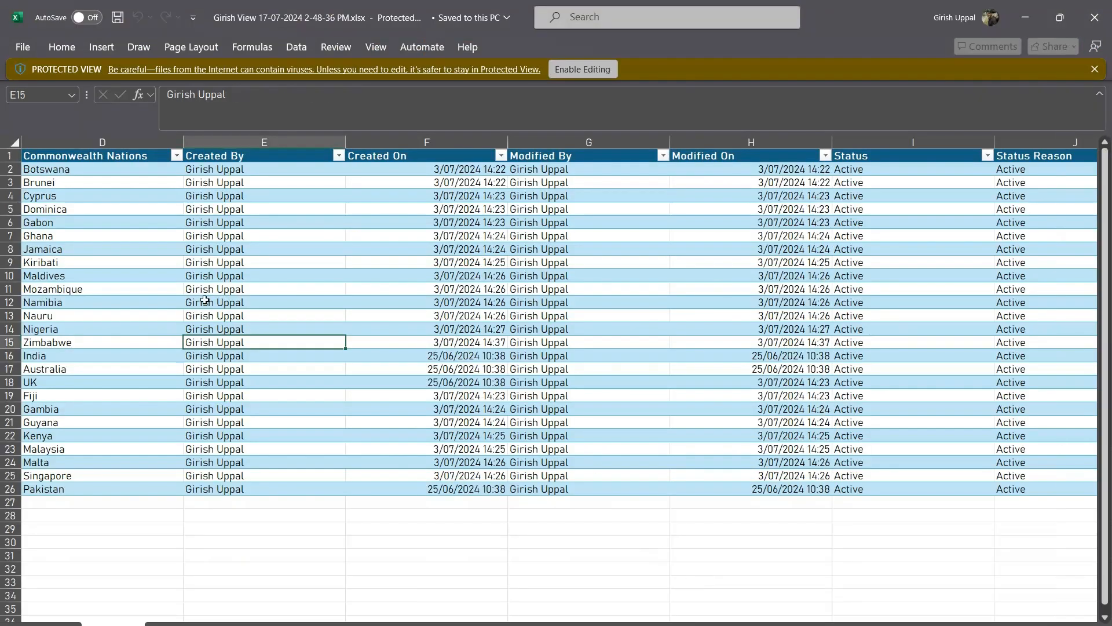
drag(134, 169, 136, 329)
drag(148, 388, 158, 490)
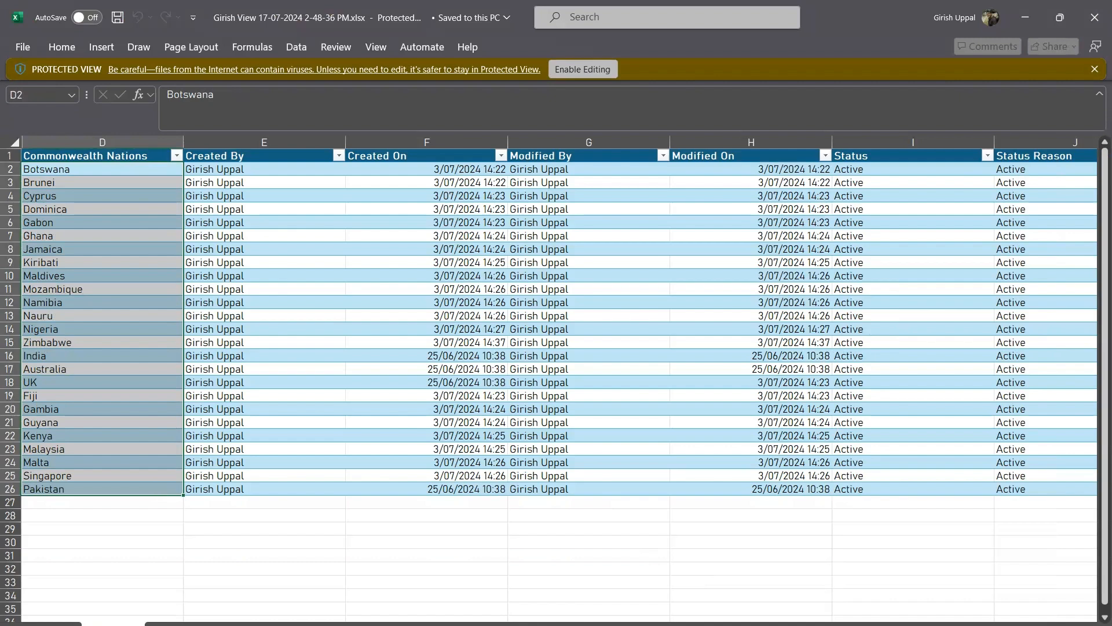
click(675, 608)
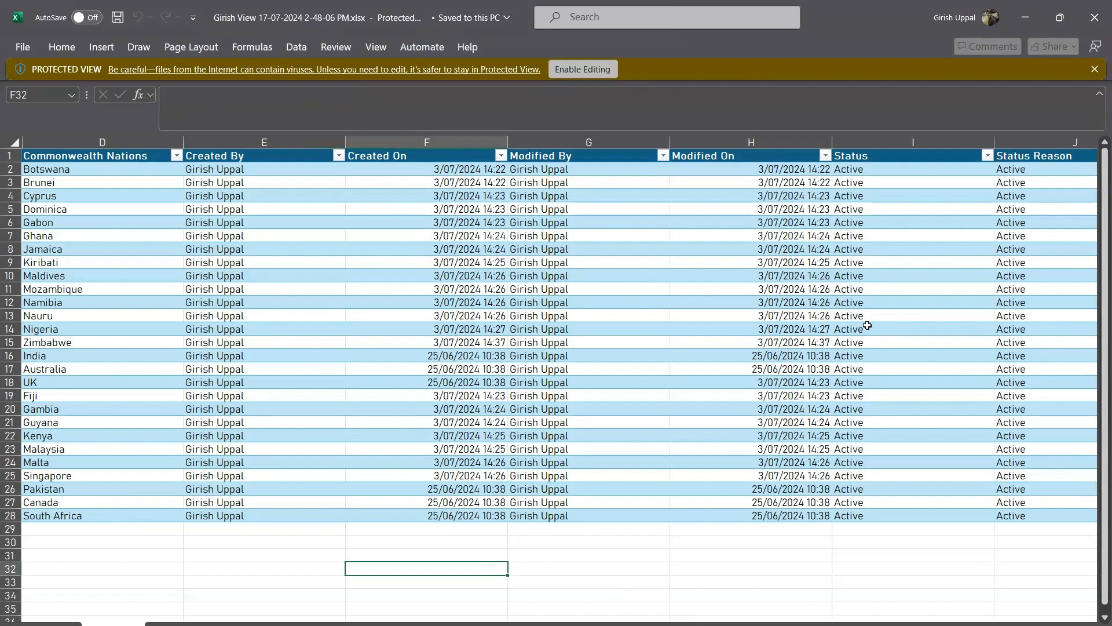
drag(150, 172, 196, 515)
click(158, 513)
click(80, 173)
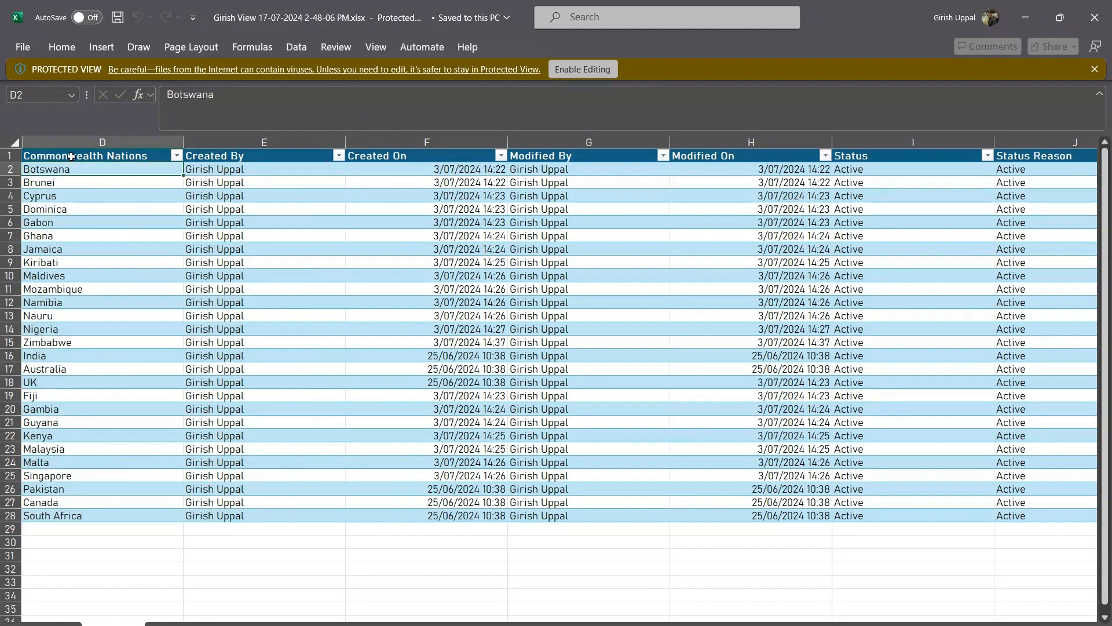
click(64, 157)
drag(55, 168, 108, 517)
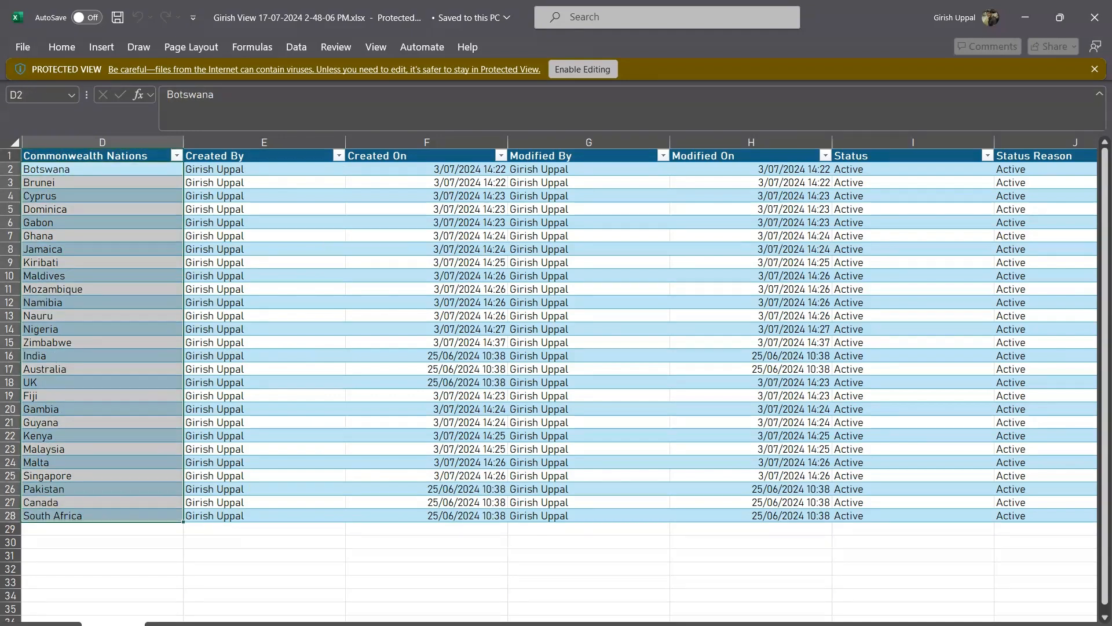
click(568, 621)
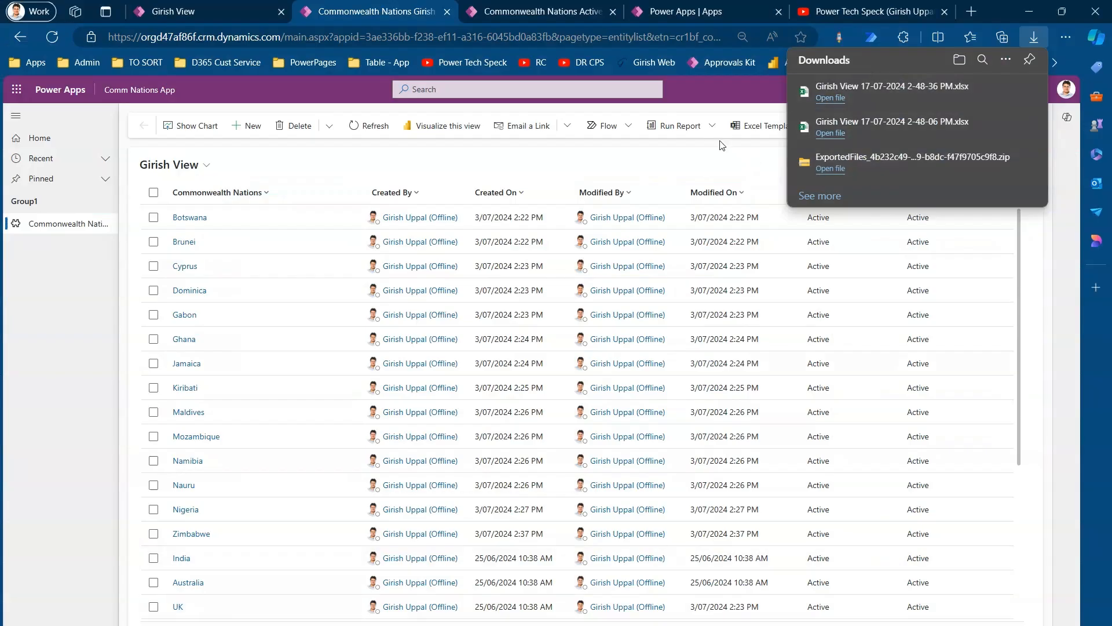
Step: Start a Dynamic Worksheet export of the view and check the available record types, keeping Commonwealth Nations
click(914, 125)
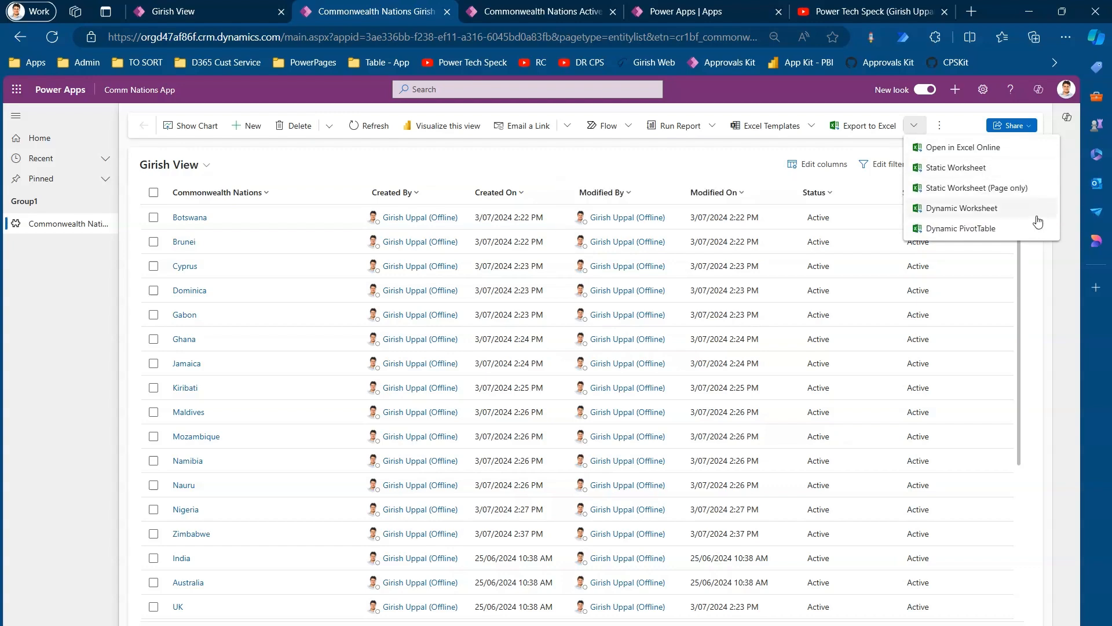
click(963, 210)
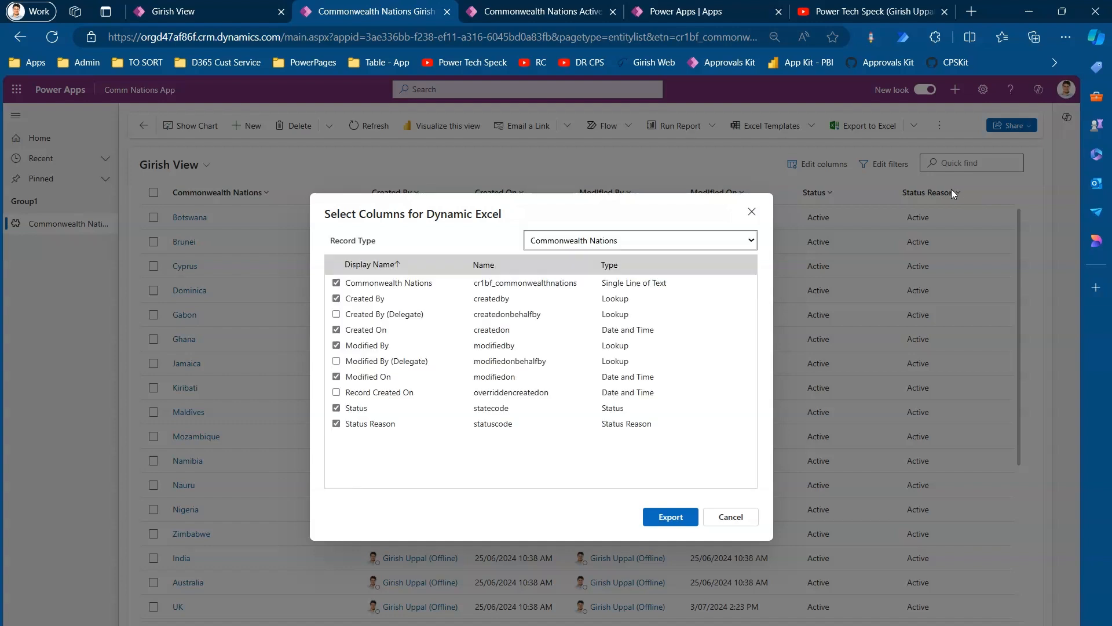
click(752, 241)
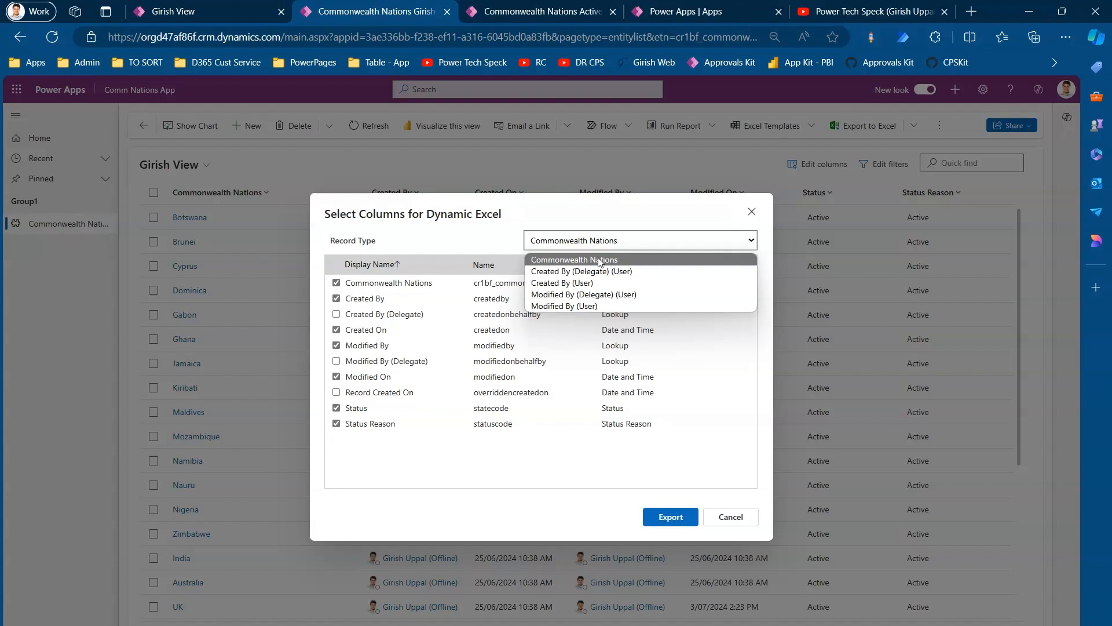
click(631, 219)
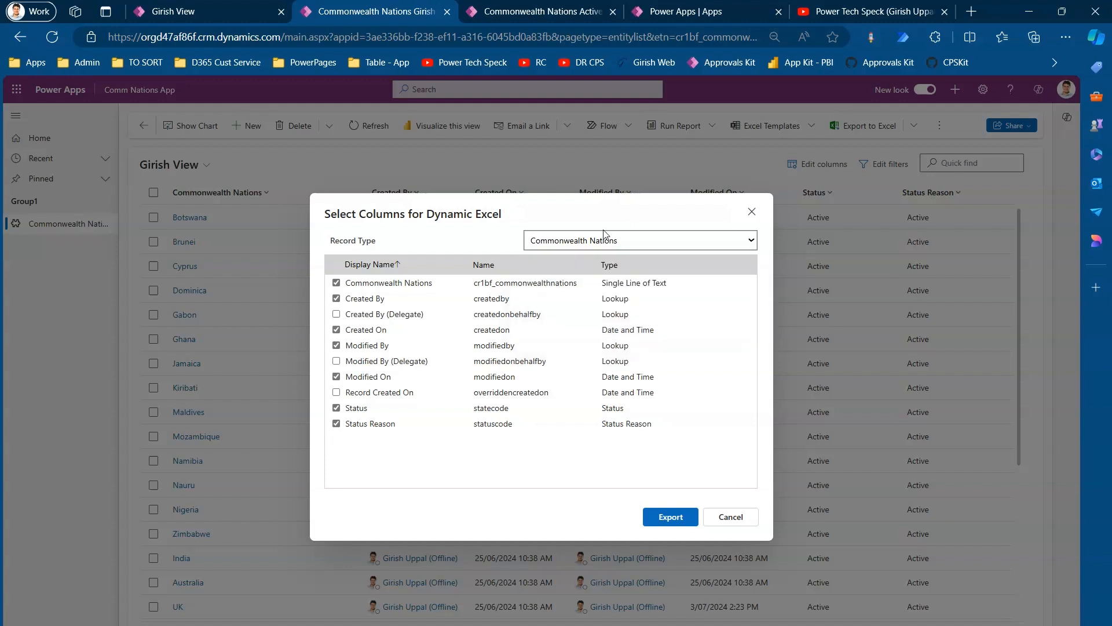
Step: Export the dynamic worksheet with only the Commonwealth Nations and Created By columns, and open the downloaded workbook
click(337, 299)
click(337, 299)
click(336, 330)
click(337, 346)
click(337, 376)
click(337, 408)
click(336, 423)
click(678, 518)
click(831, 98)
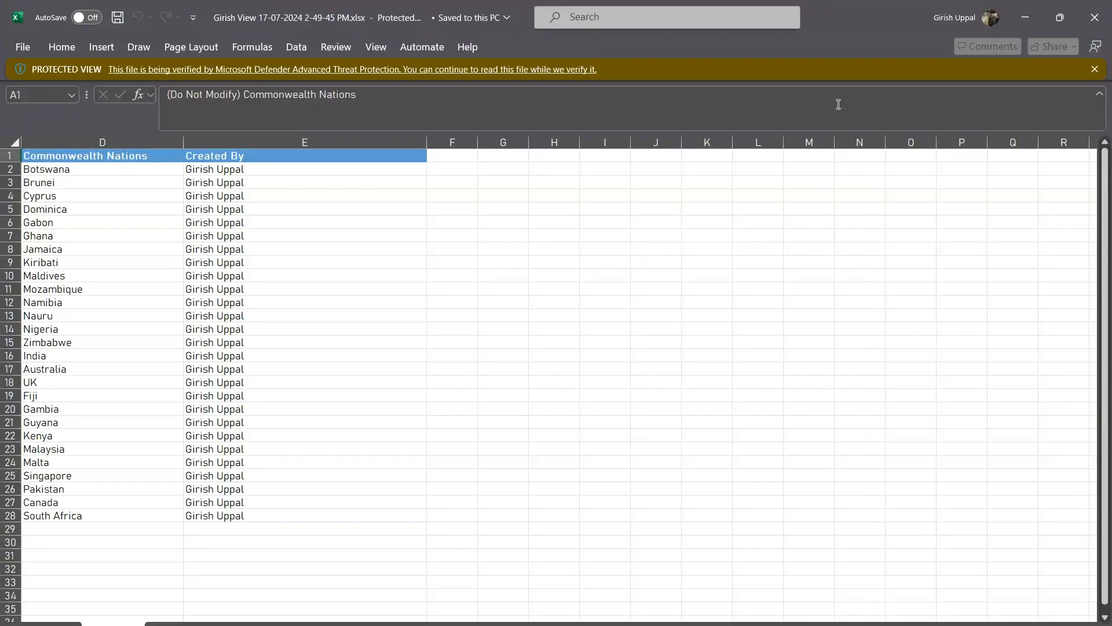
Step: Examine the two exported columns of the dynamic workbook and compare them with the columns of the page-only static workbook
click(256, 464)
drag(166, 163, 262, 519)
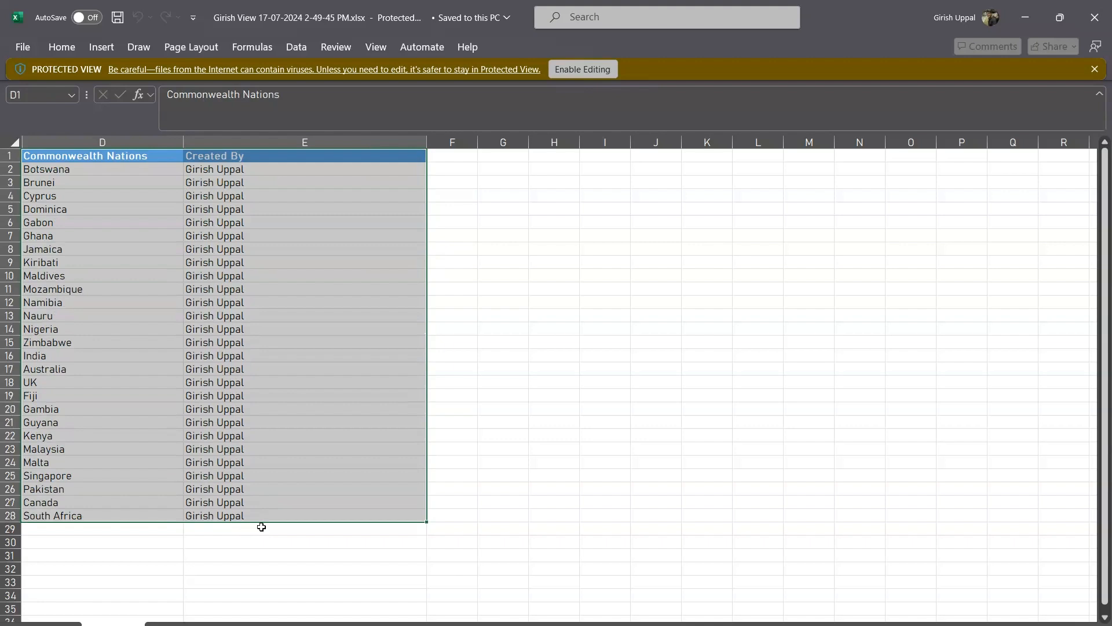
click(270, 568)
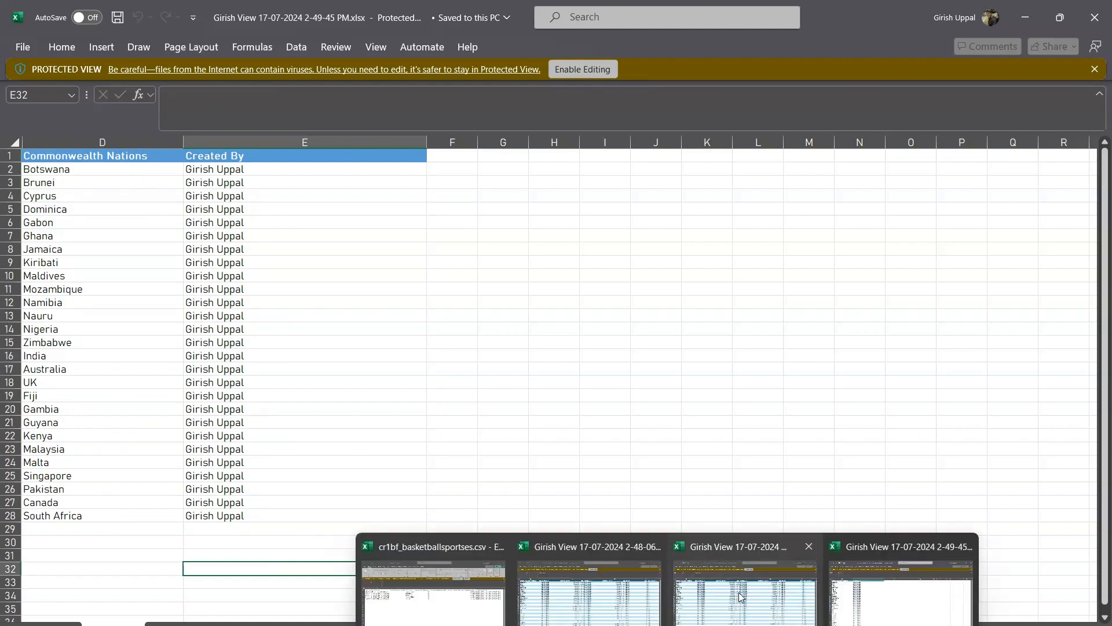
click(741, 597)
click(512, 324)
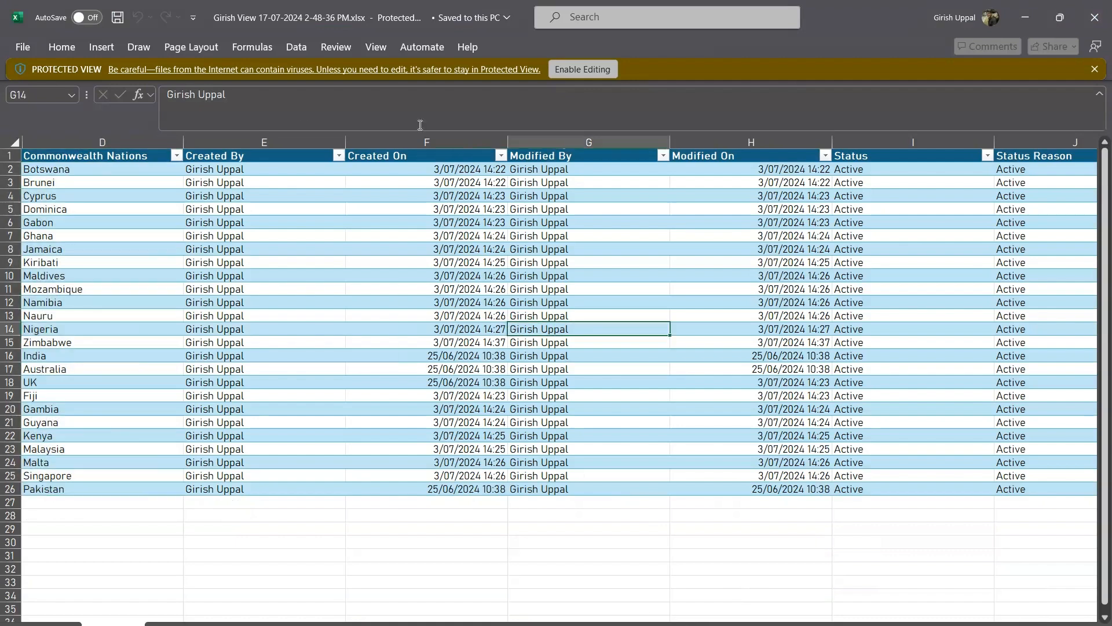
click(134, 156)
click(228, 217)
mouse_move(680, 623)
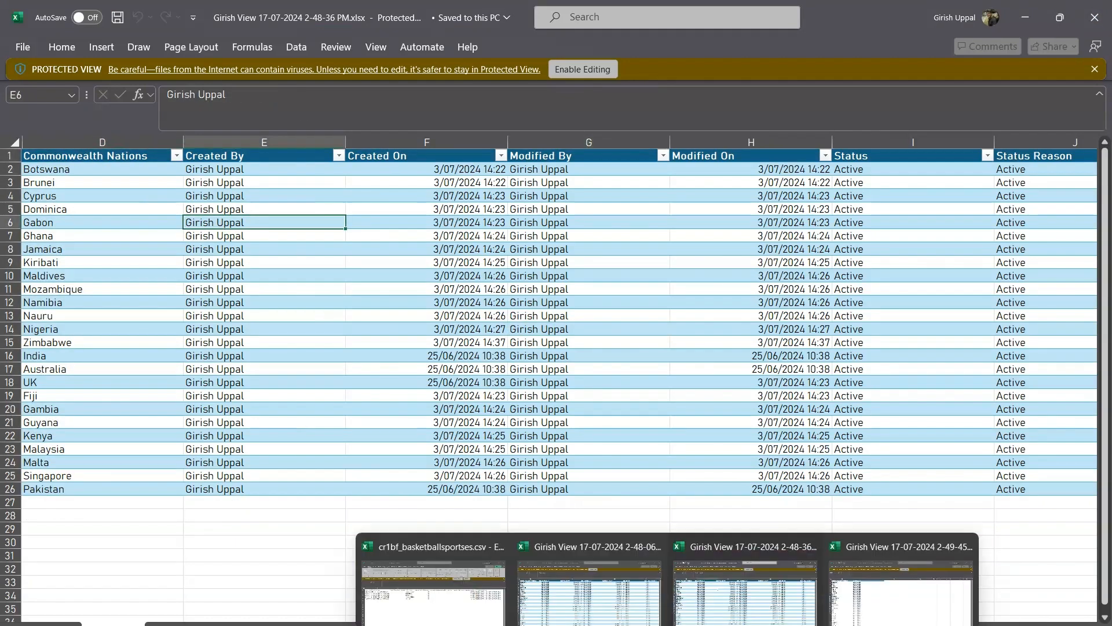
click(872, 585)
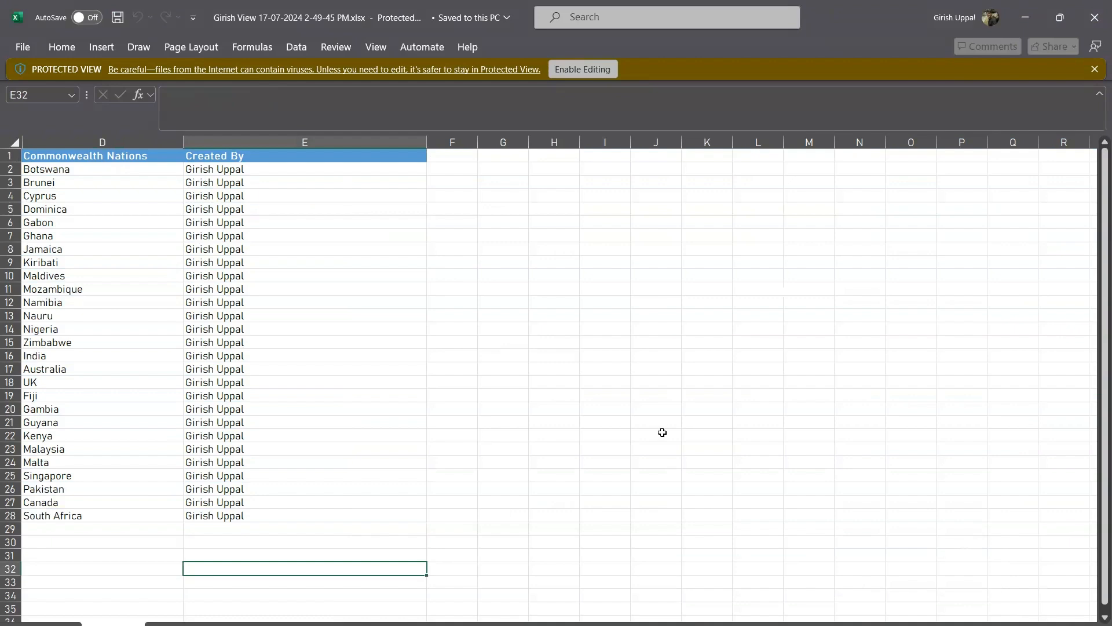
click(375, 162)
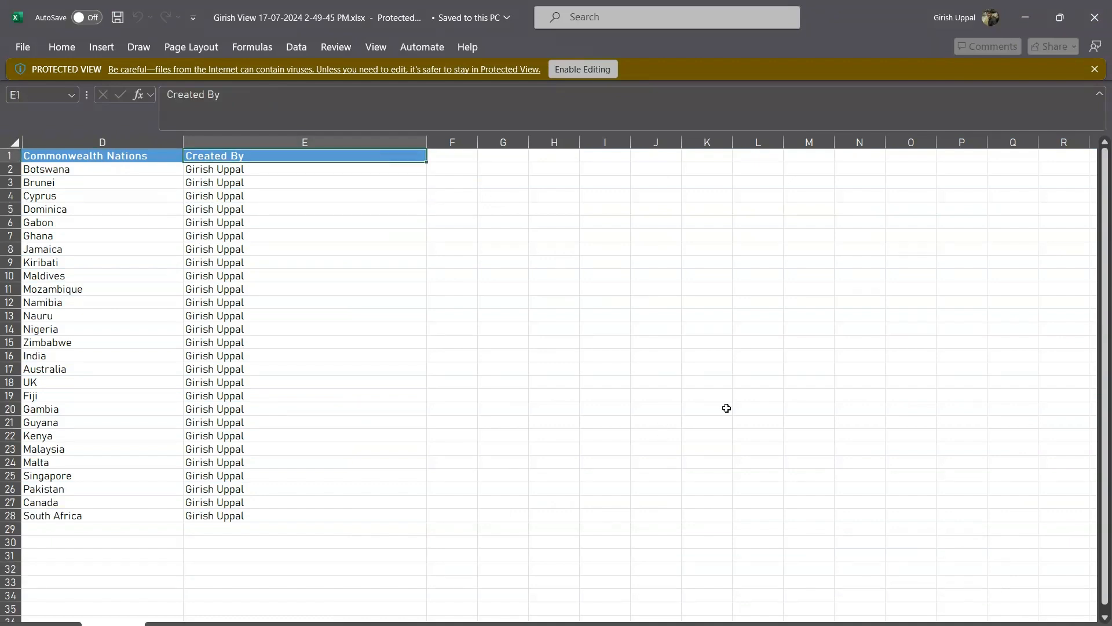
Step: Review the columns of the page-only and full static workbooks, put the Excel windows away and return to the app's view
mouse_move(680, 623)
click(721, 604)
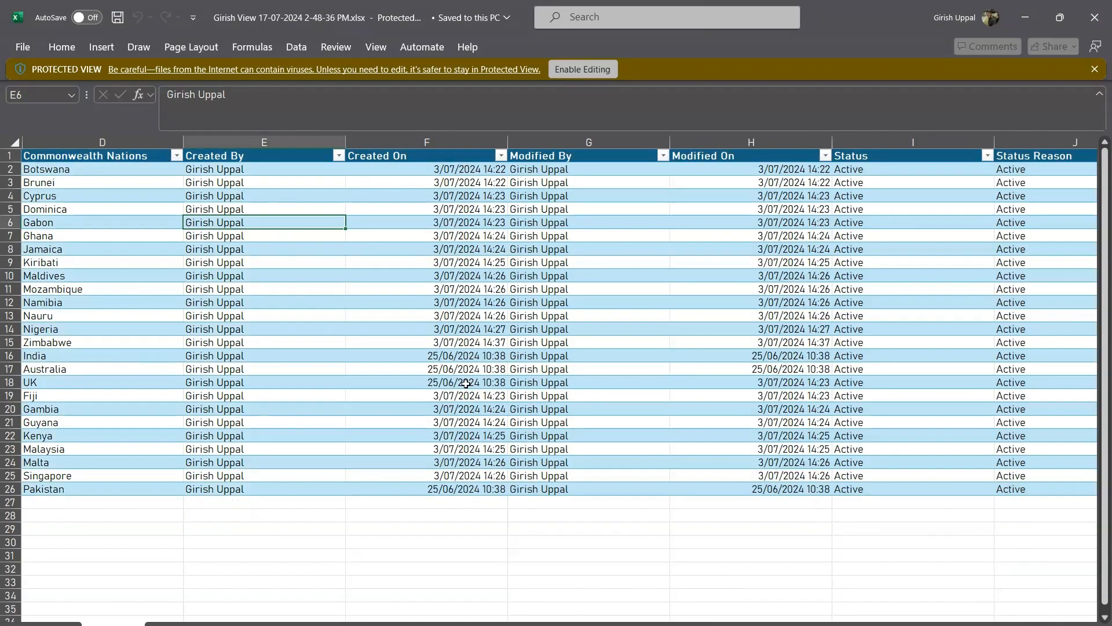
click(595, 599)
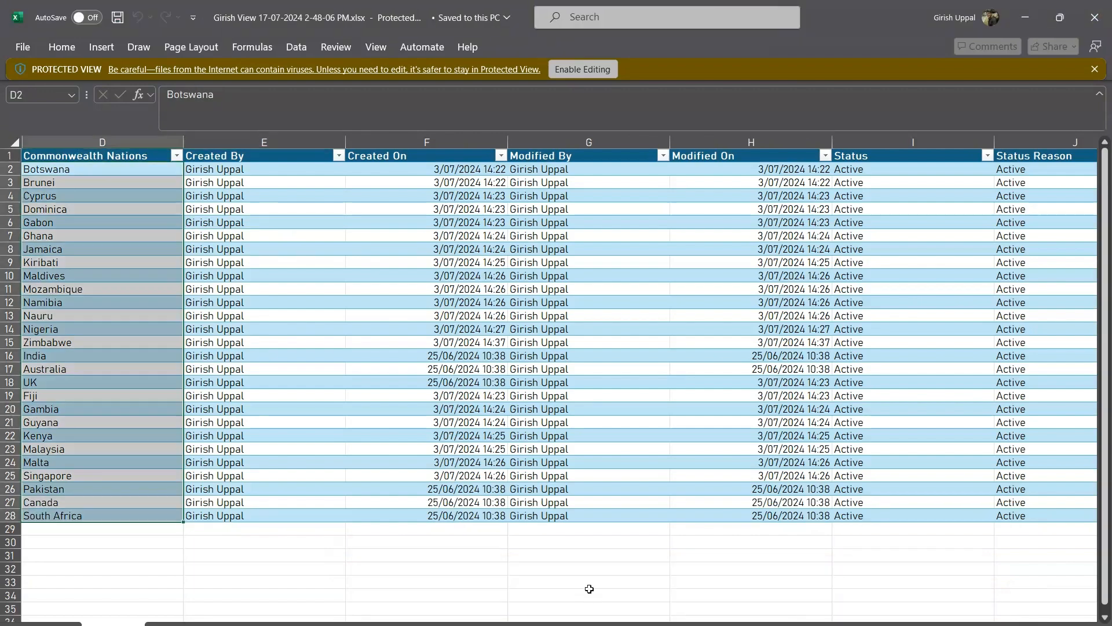
click(322, 194)
click(1095, 7)
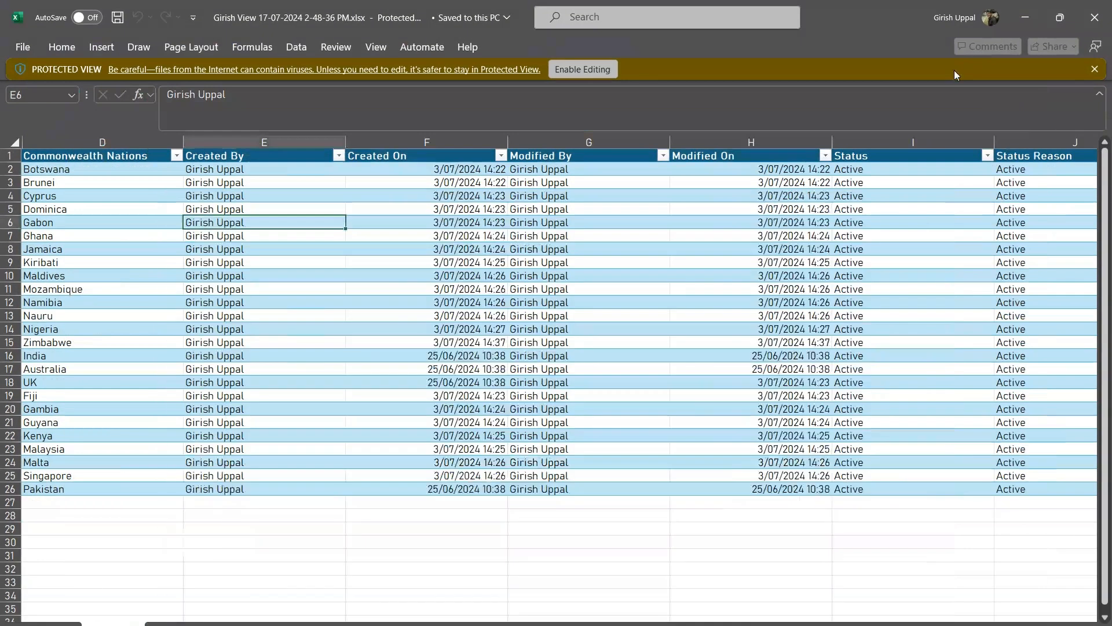
click(1026, 18)
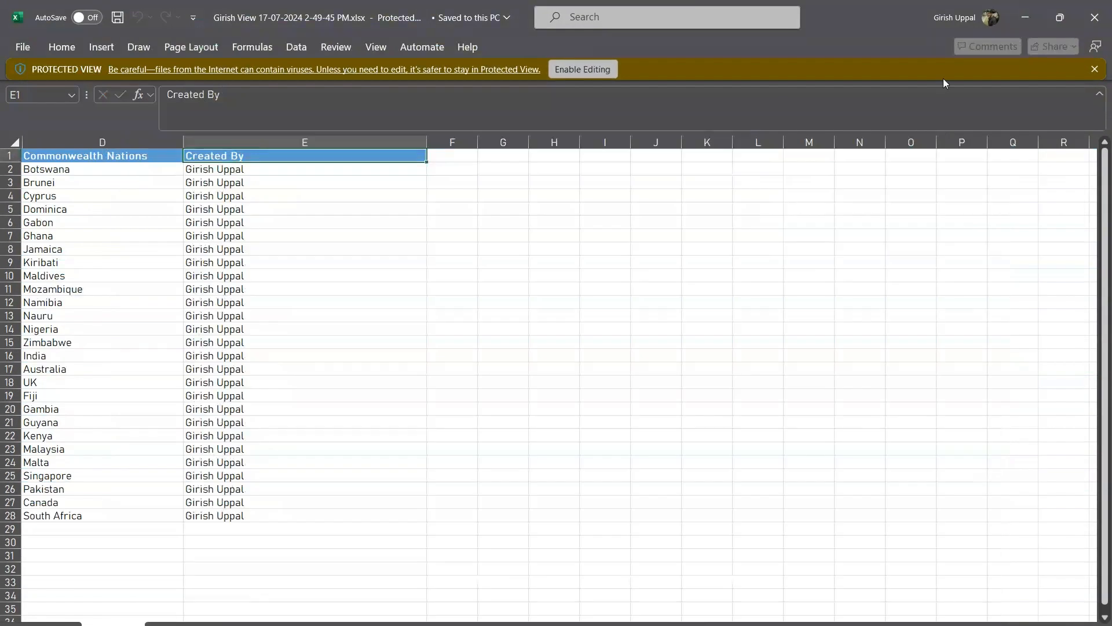
mouse_move(667, 624)
click(617, 624)
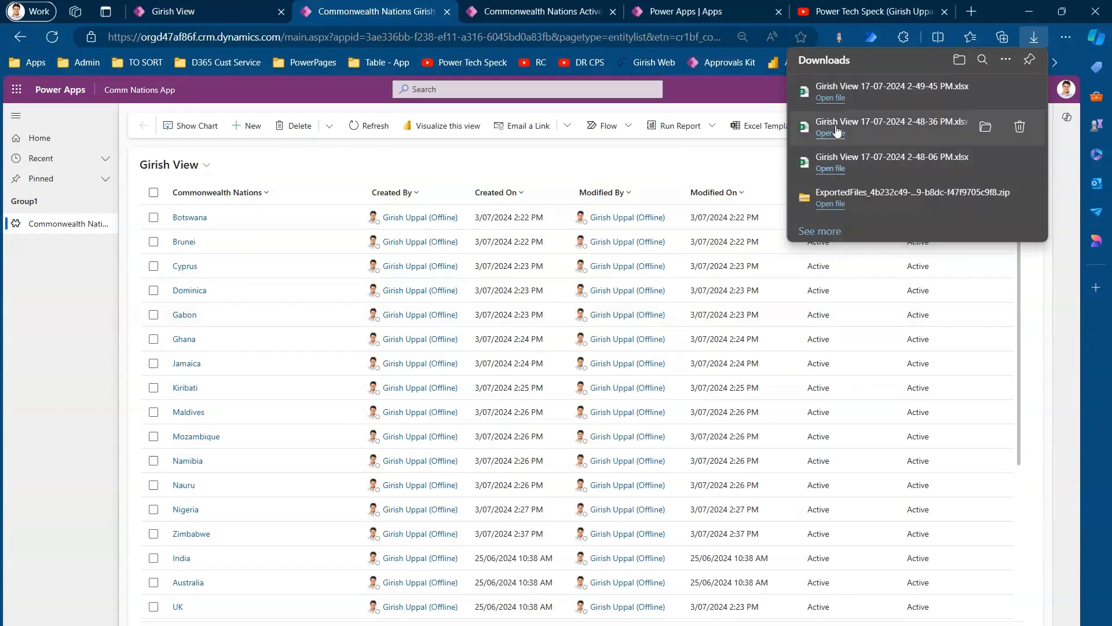
click(1045, 345)
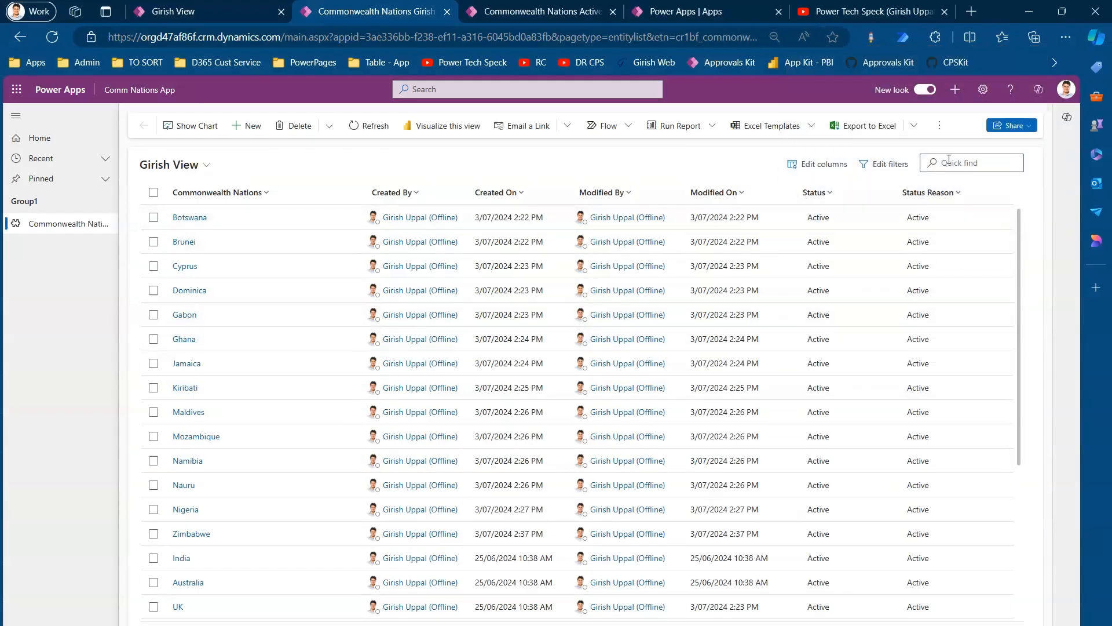
Step: View the column selection for a Dynamic PivotTable export of the view, and cancel the export
click(914, 125)
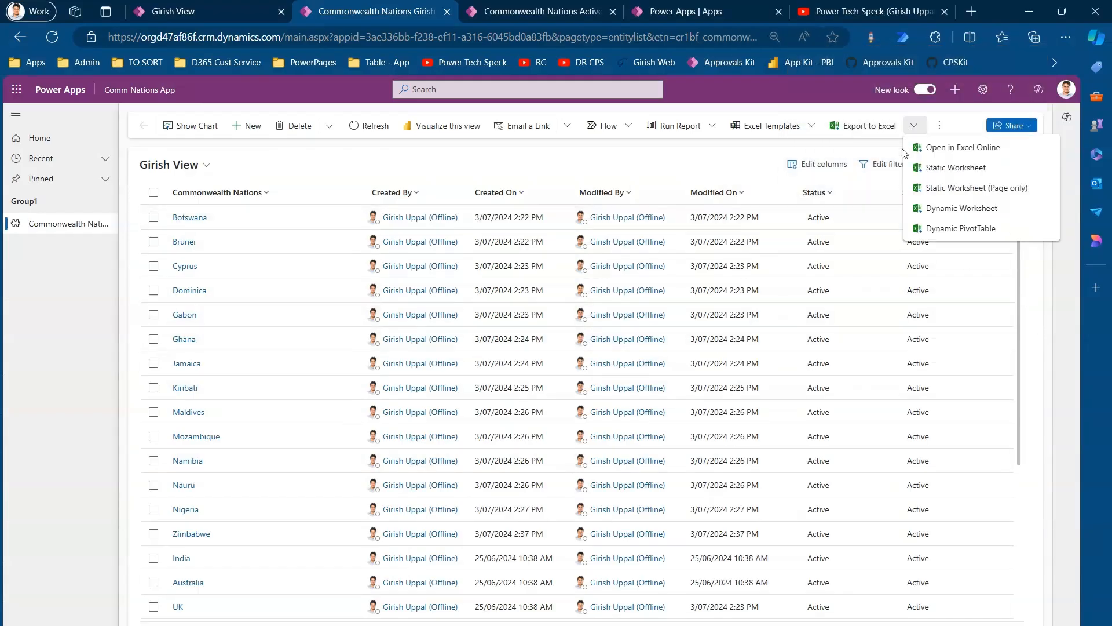
click(987, 230)
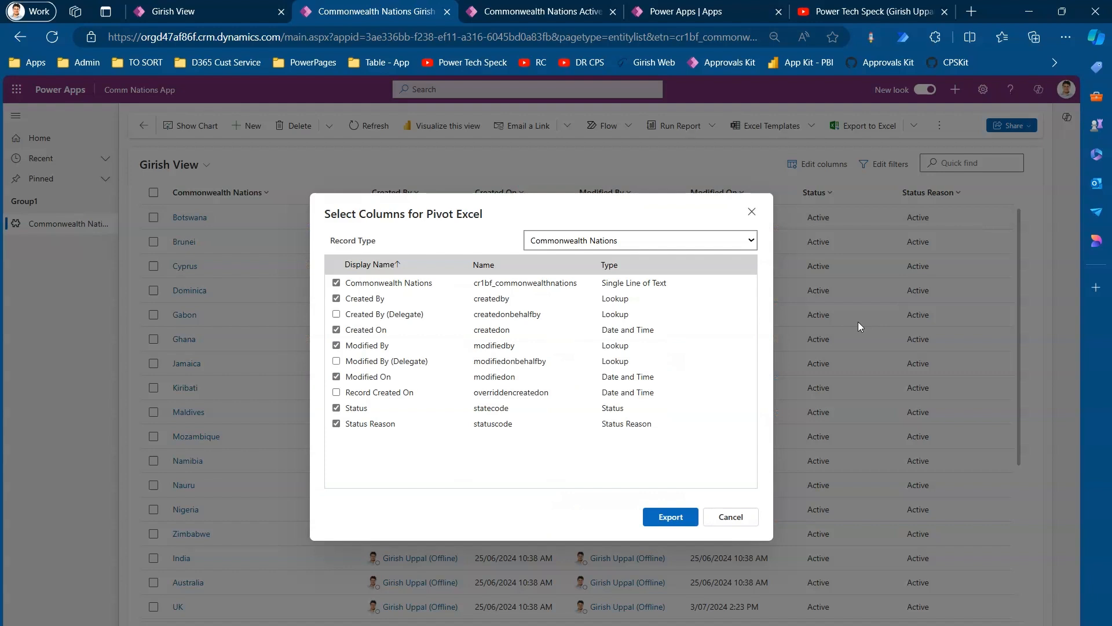
click(748, 520)
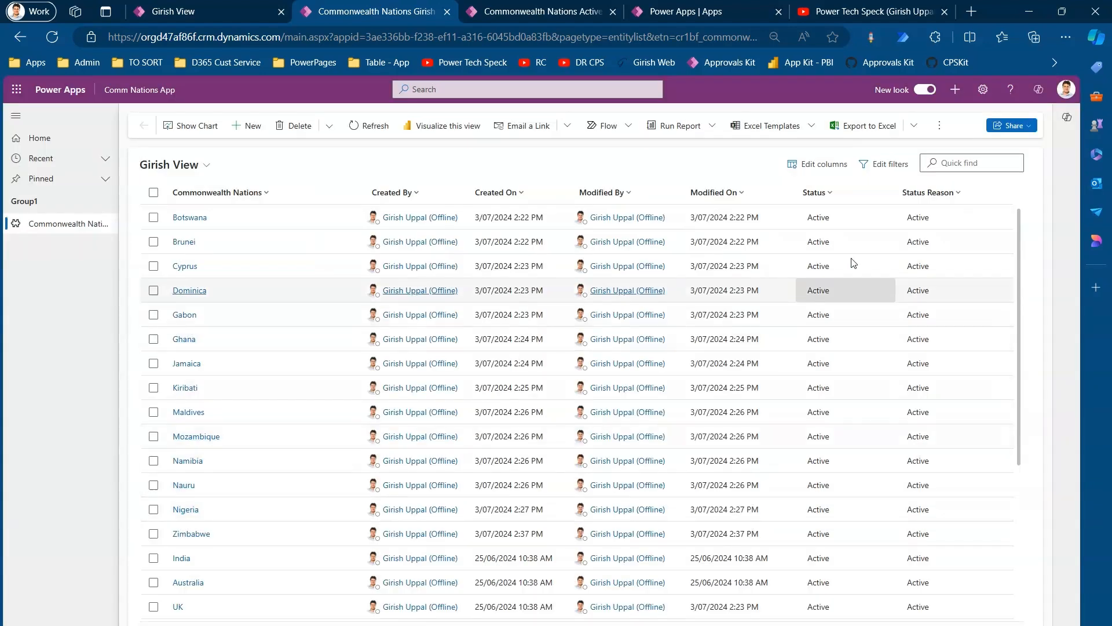
Step: Check the Run Report options and review the list of Excel export options for the view
click(716, 126)
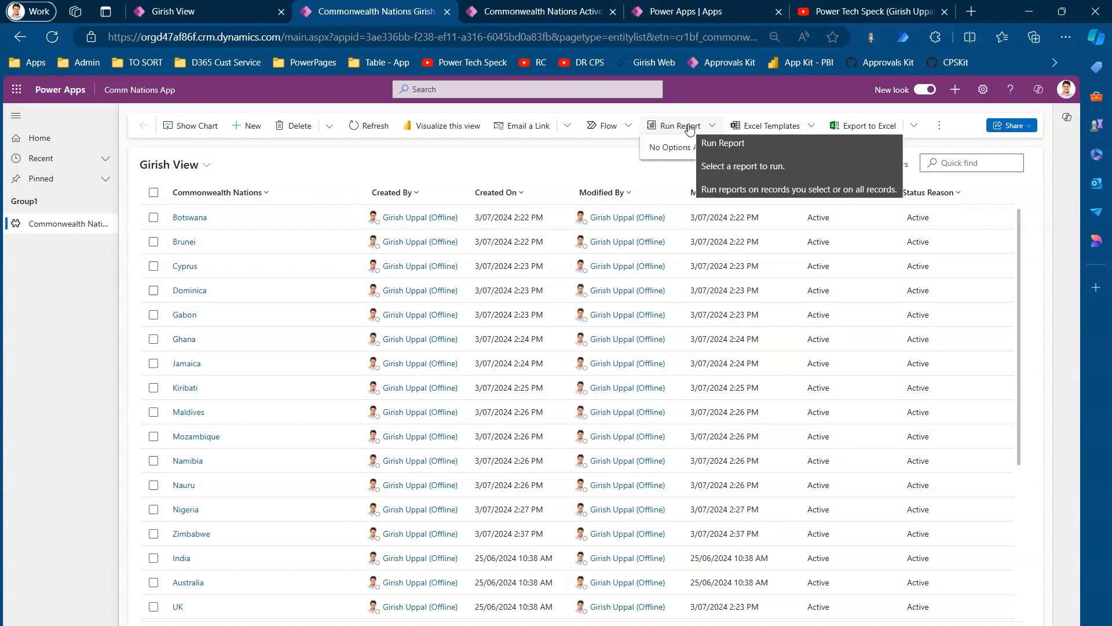
click(593, 155)
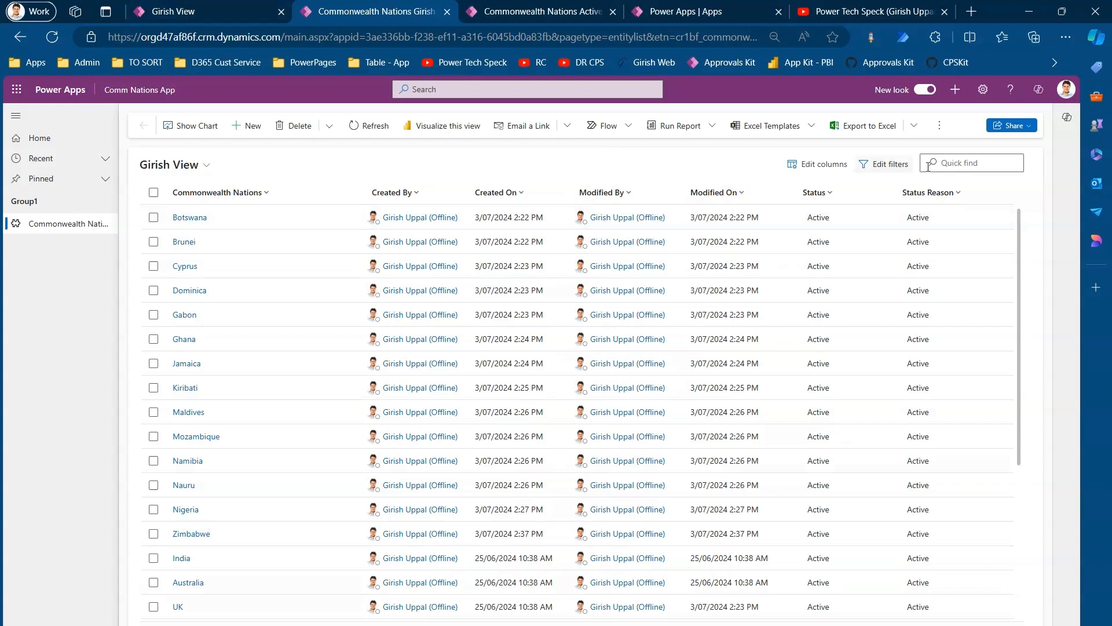
click(916, 127)
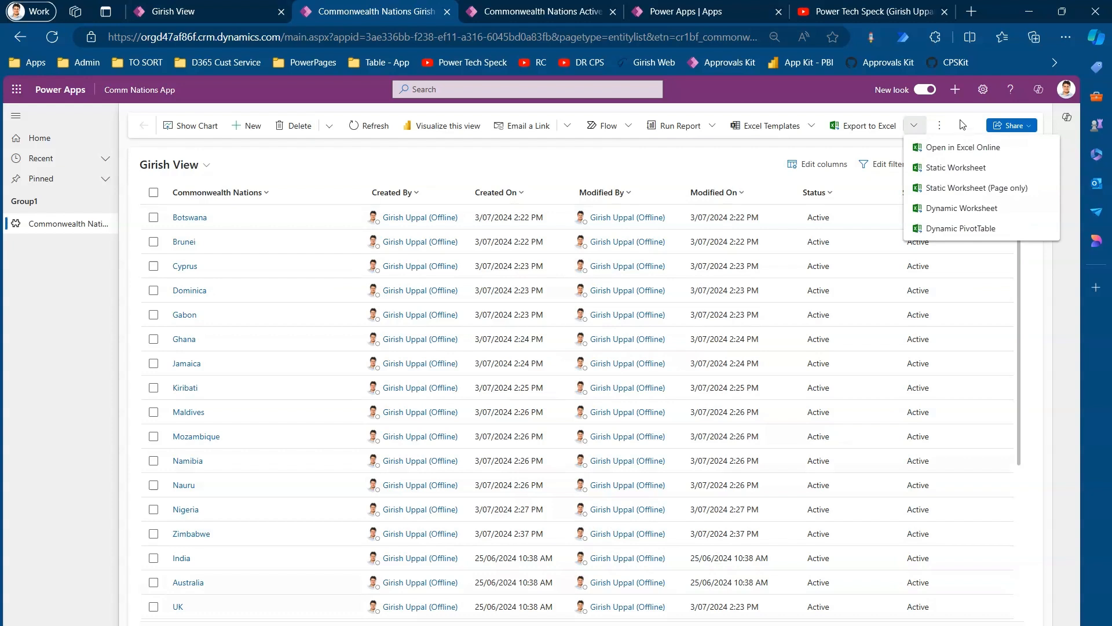
click(513, 164)
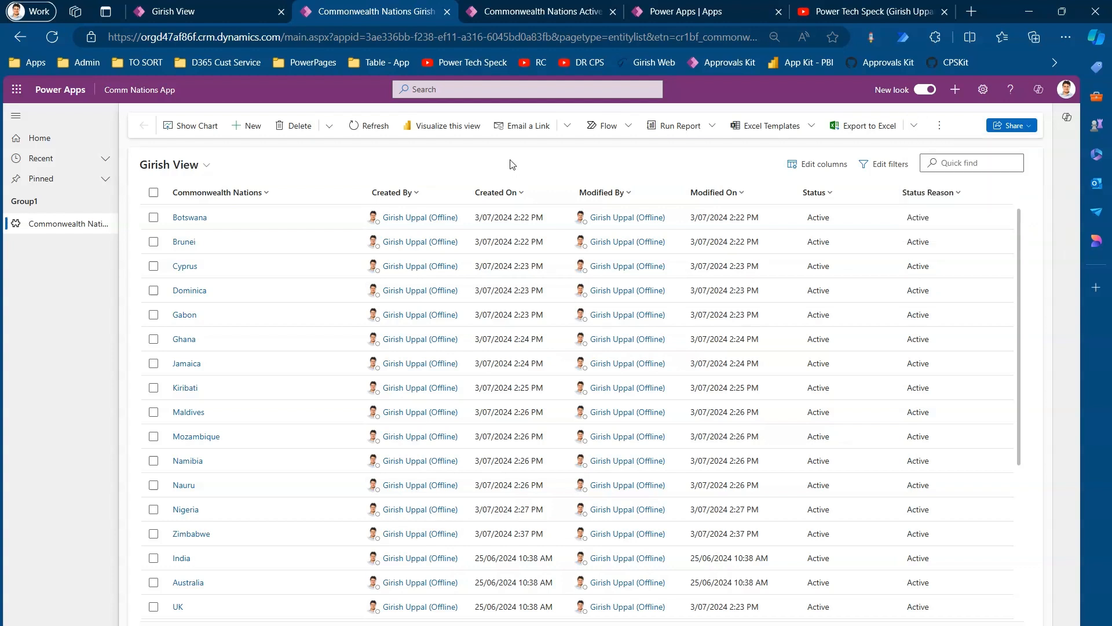